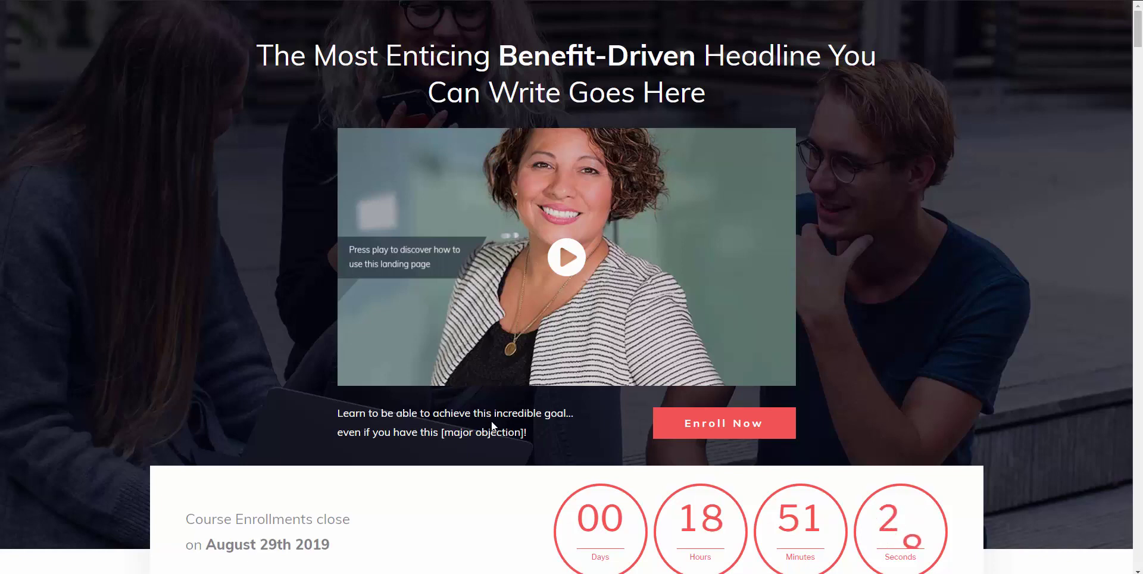
# Step: Enroll from the course landing page to reach the Free checkout, then exit full screen
pyautogui.click(688, 435)
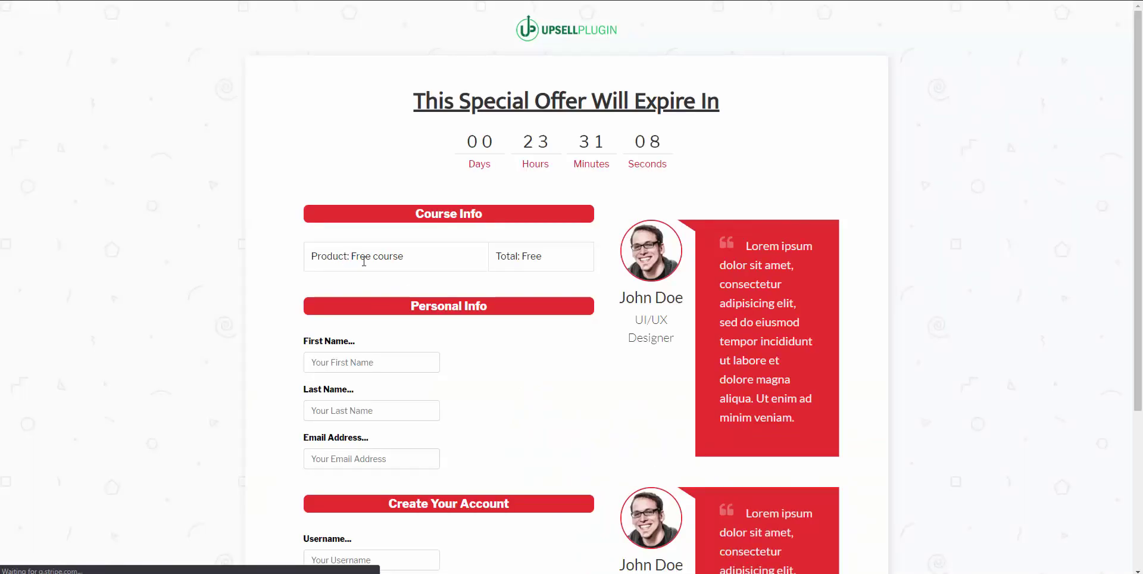
pyautogui.moveTo(553, 260); pyautogui.dragTo(500, 259)
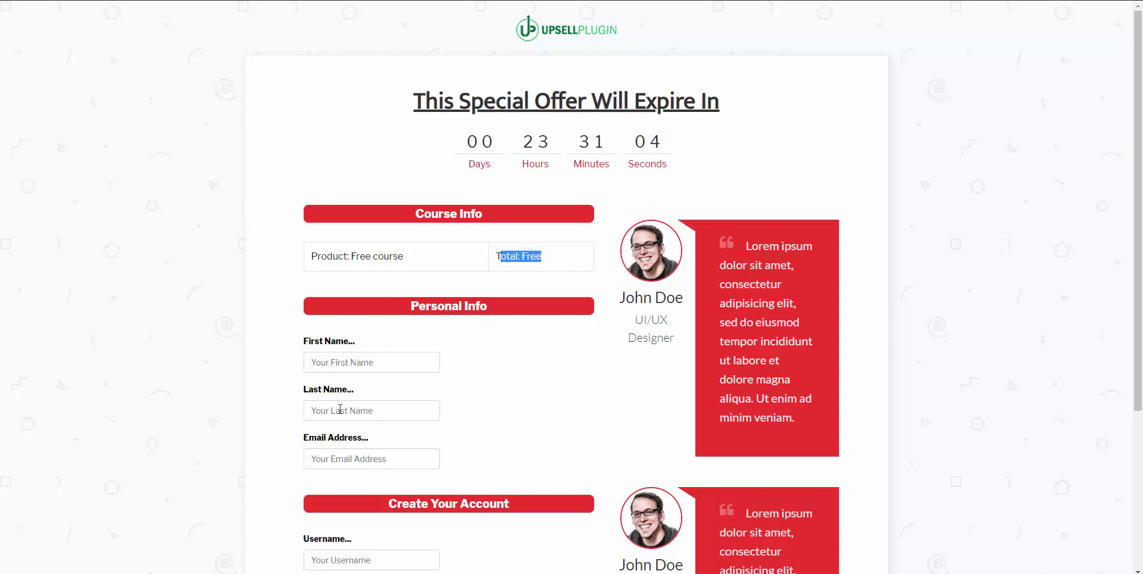
pyautogui.scroll(-3, 375, 459)
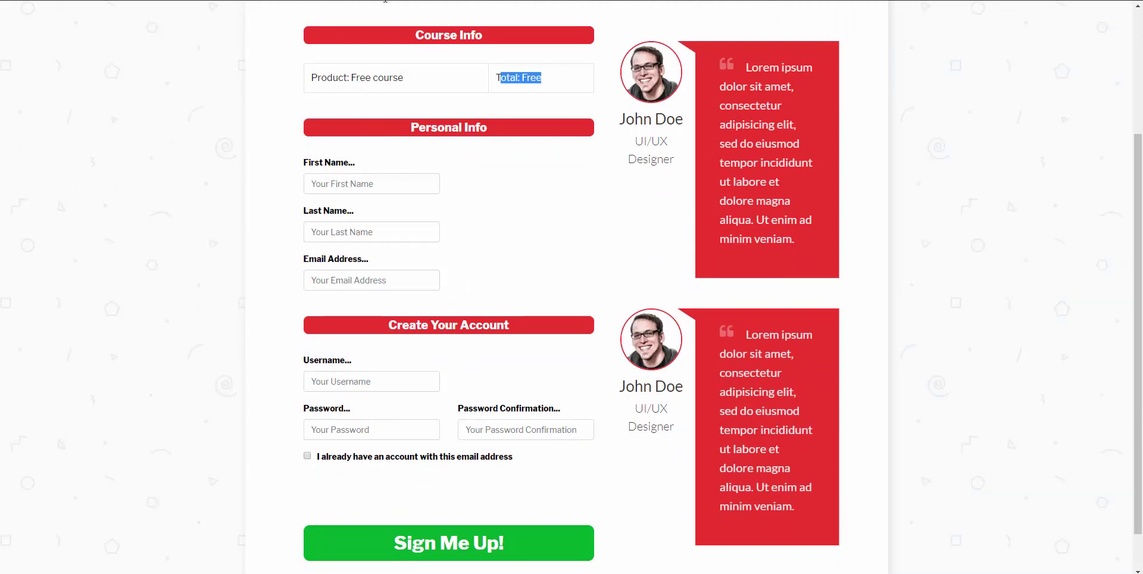
pyautogui.press('F11')
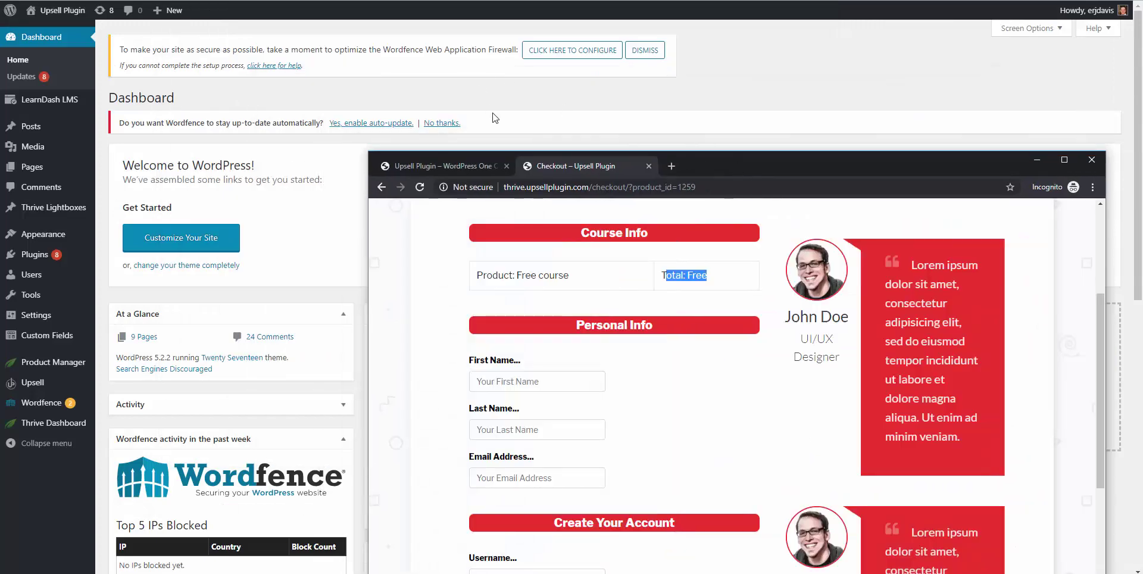
# Step: Minimize the checkout window and open LearnDash LMS Courses in a new admin tab
pyautogui.click(1037, 160)
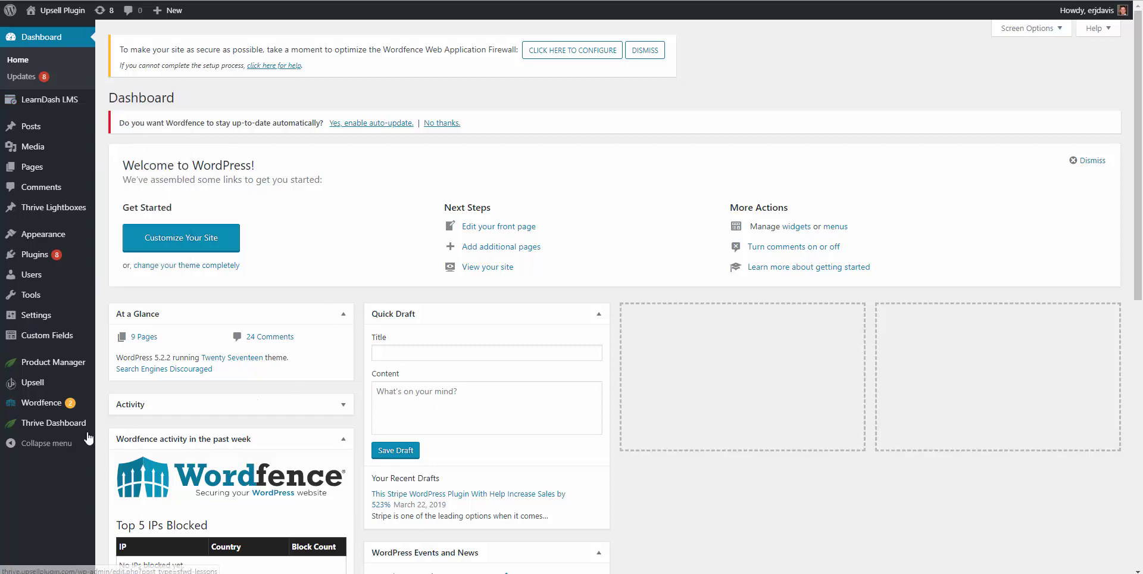
pyautogui.moveTo(55, 391)
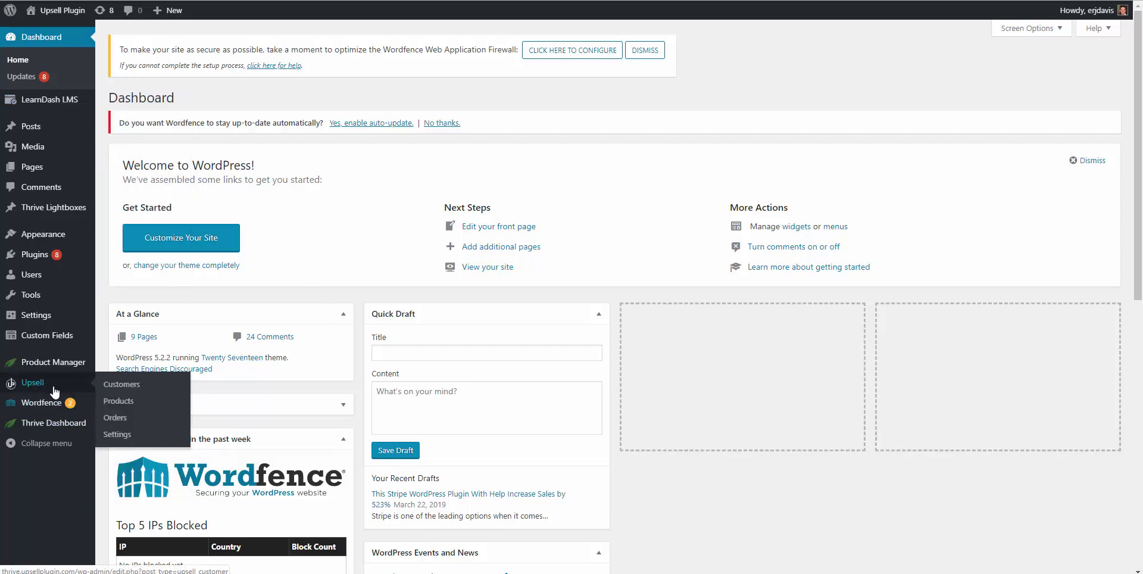
pyautogui.rightClick(60, 106)
pyautogui.click(93, 109)
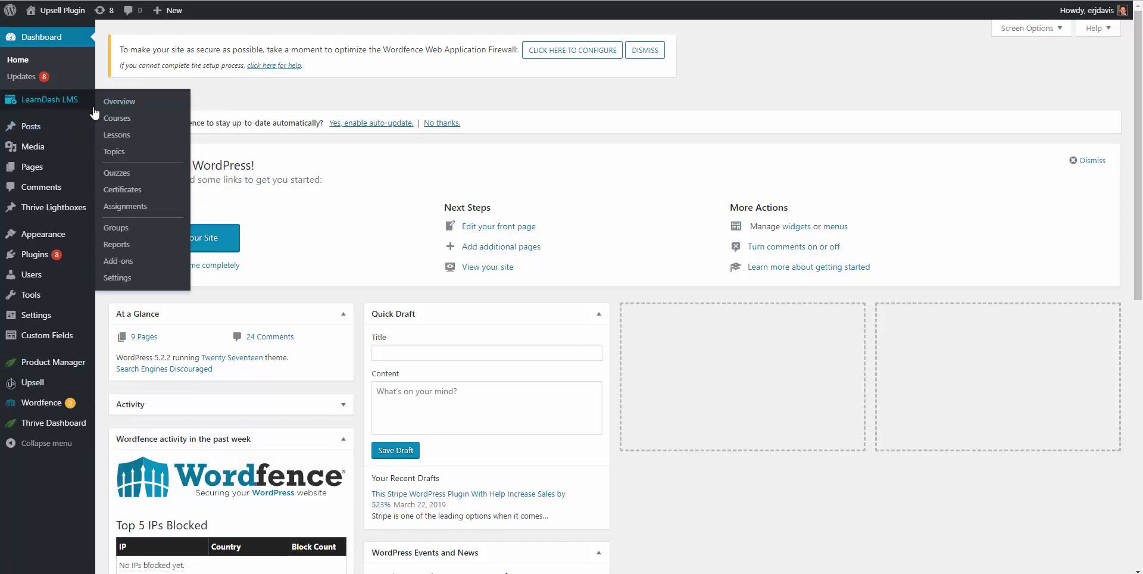
pyautogui.rightClick(107, 120)
pyautogui.click(148, 135)
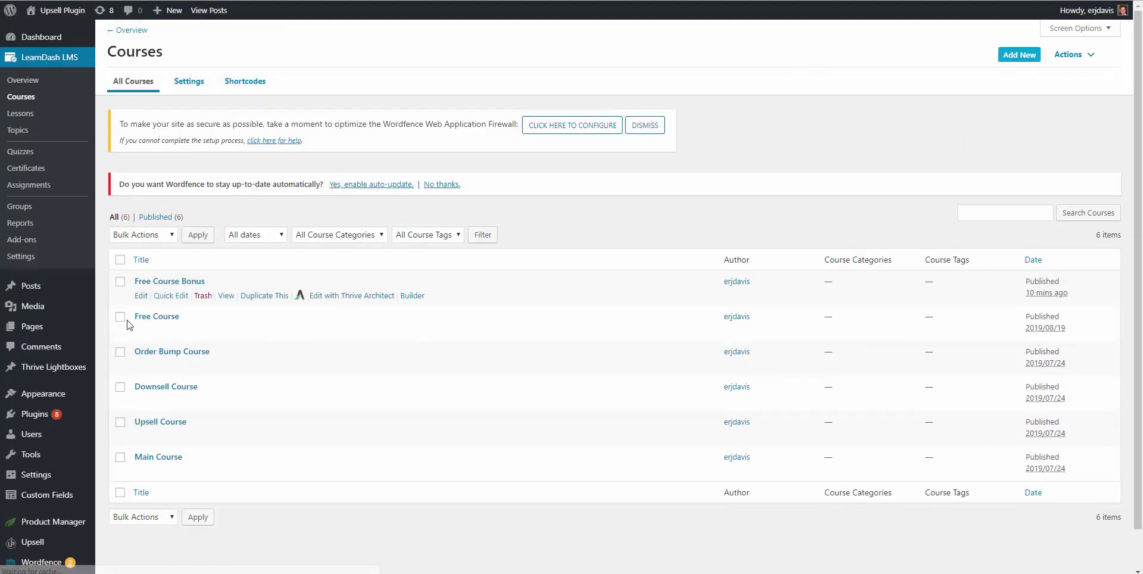
# Step: Look over the six published LearnDash courses, including Free Course Bonus and Main Course
pyautogui.moveTo(138, 326)
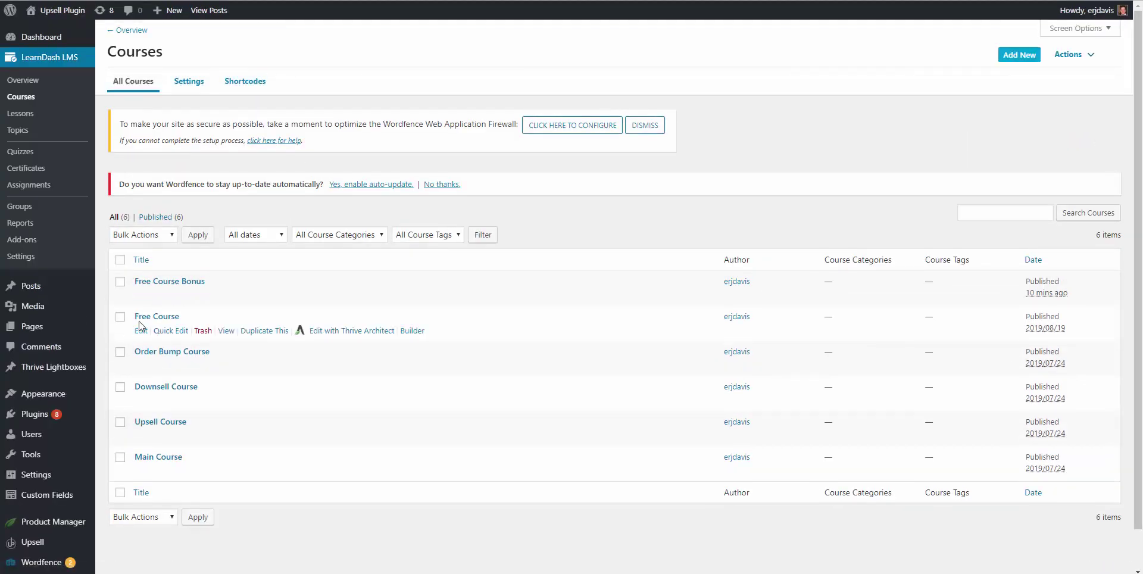
pyautogui.moveTo(161, 355)
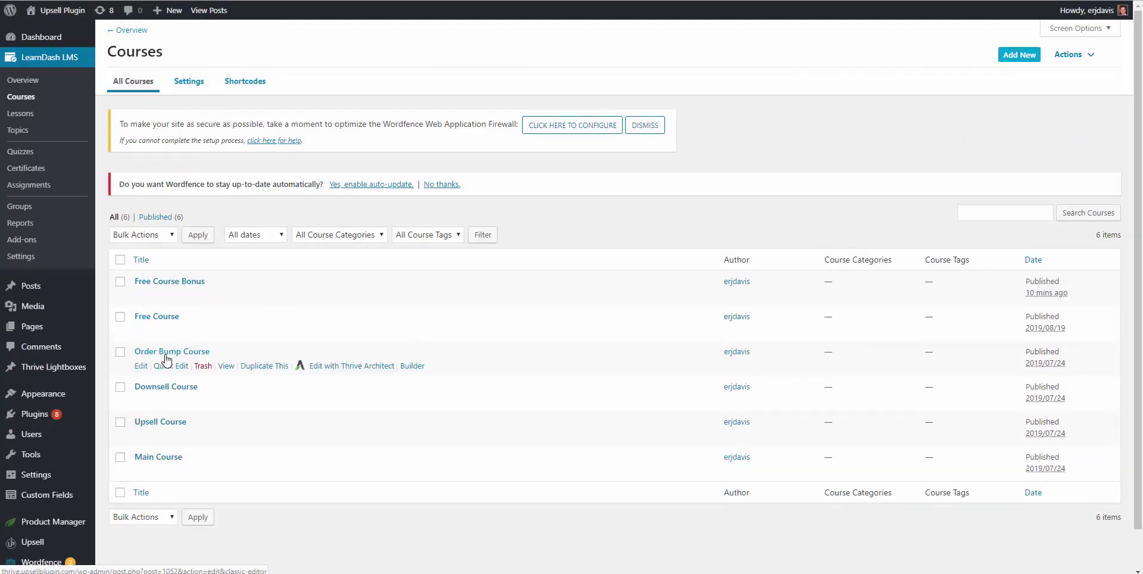
pyautogui.moveTo(122, 383)
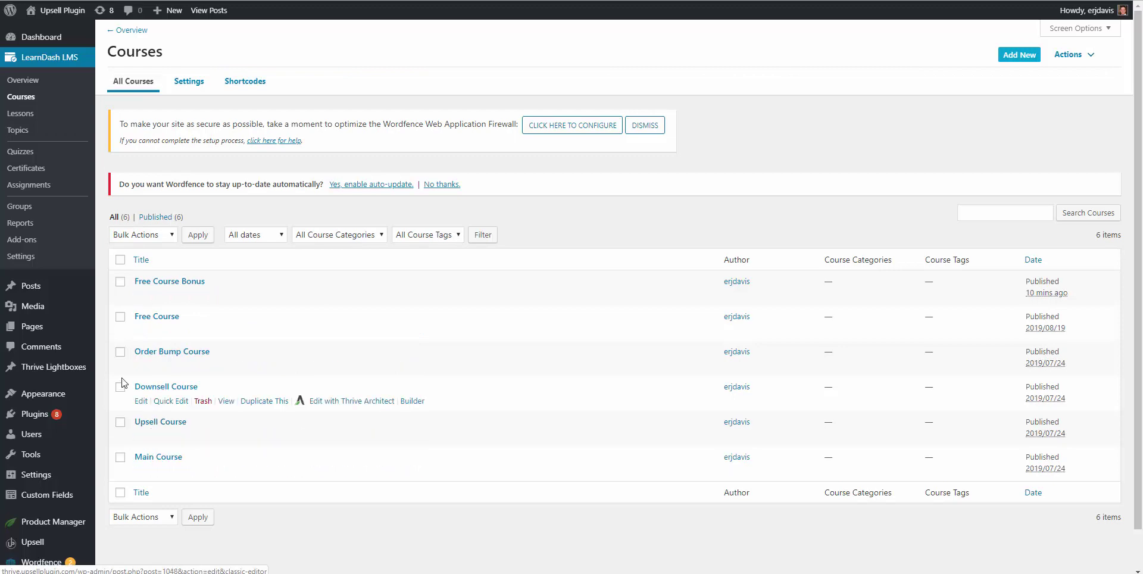
pyautogui.scroll(-1, 71, 464)
# Step: Open the Upsell Plugin Products list from the sidebar
pyautogui.moveTo(50, 500)
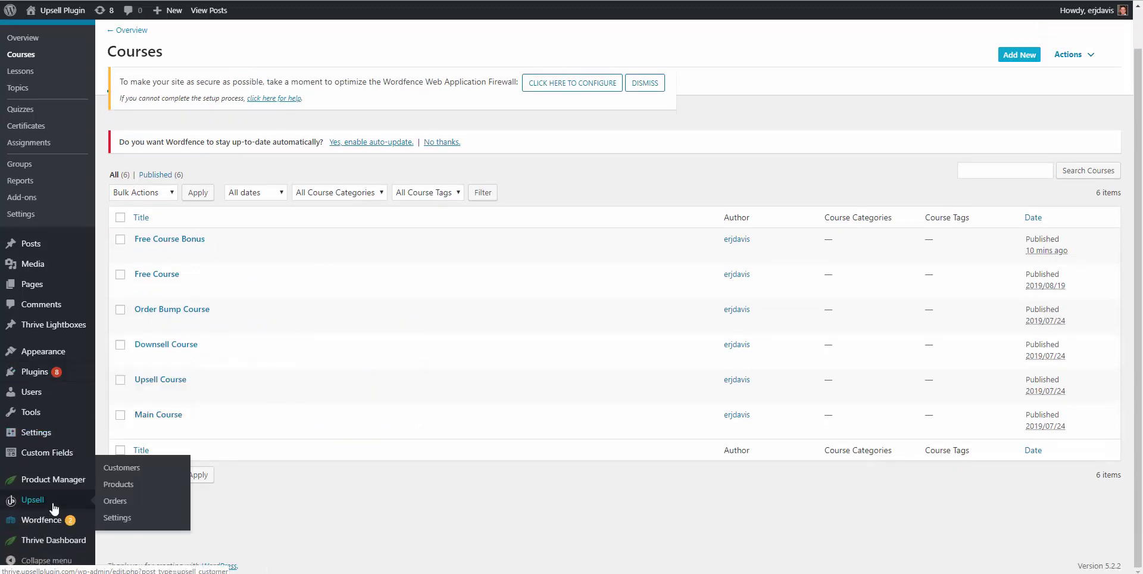
pyautogui.rightClick(117, 485)
pyautogui.click(143, 375)
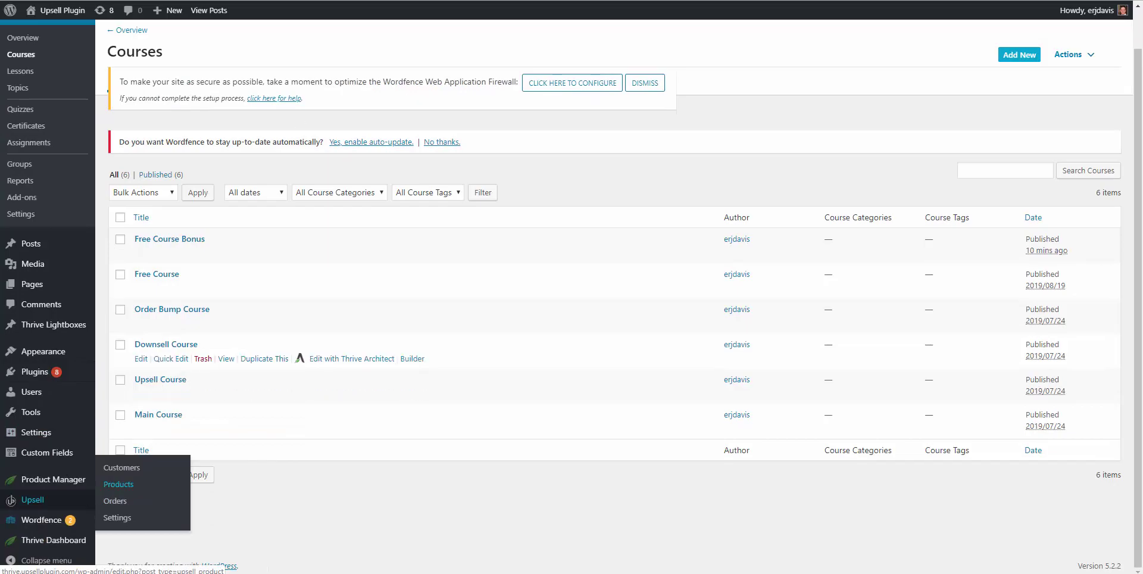
pyautogui.click(118, 484)
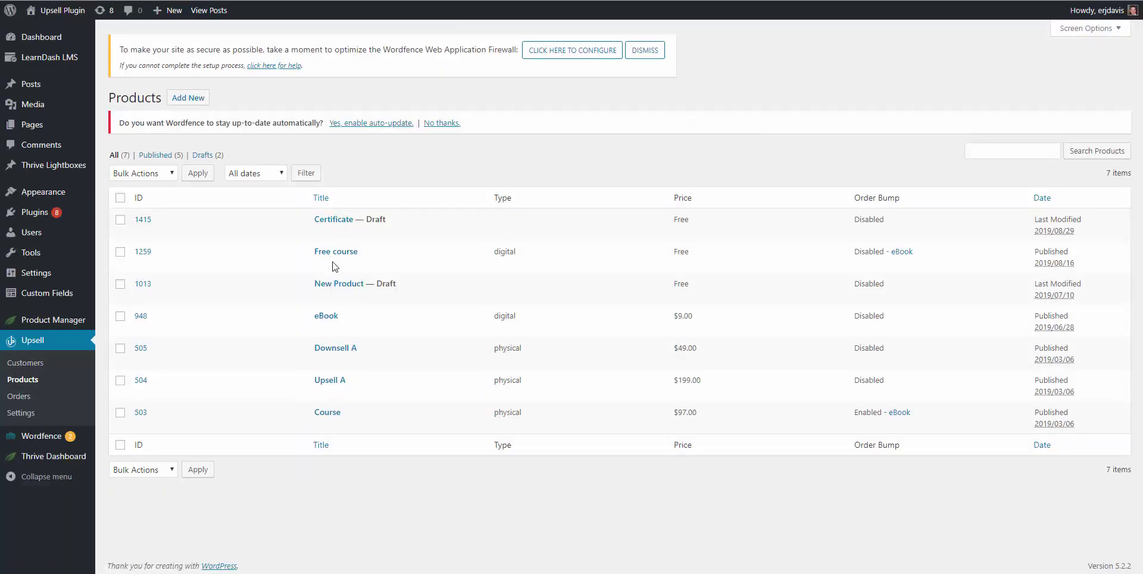
# Step: Open the Free course product and view its General tab, then its LearnDash Integrations tab
pyautogui.click(334, 257)
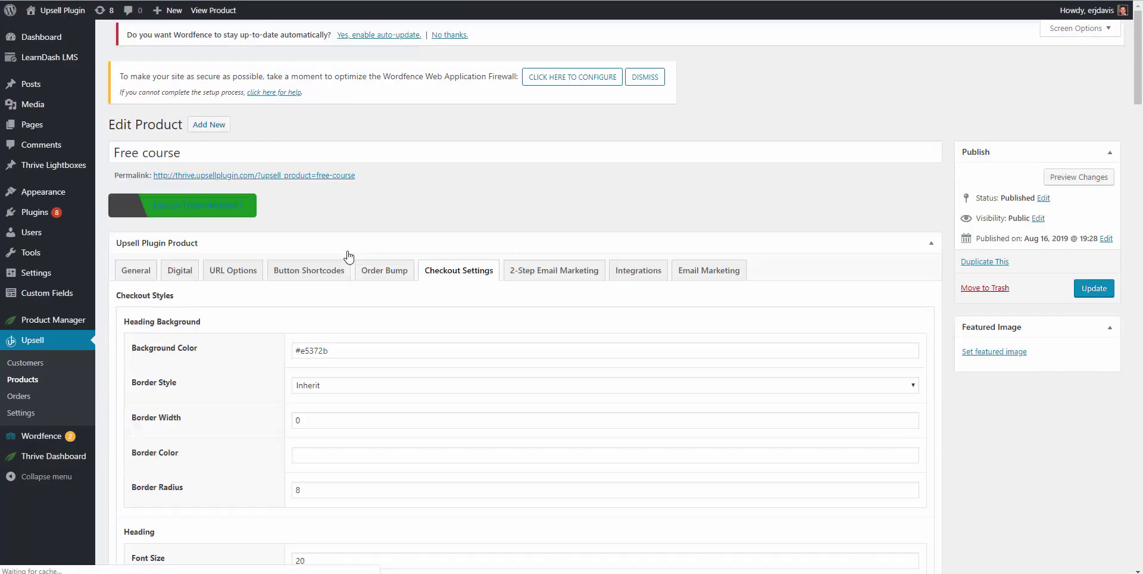
pyautogui.click(143, 285)
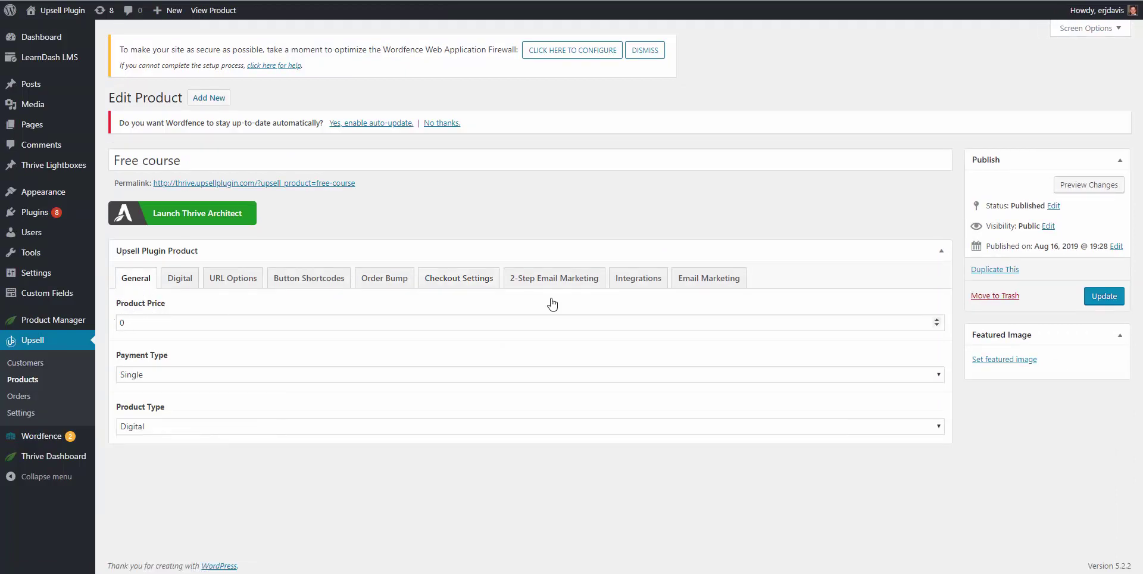
pyautogui.hotkey('alt', 'Tab')
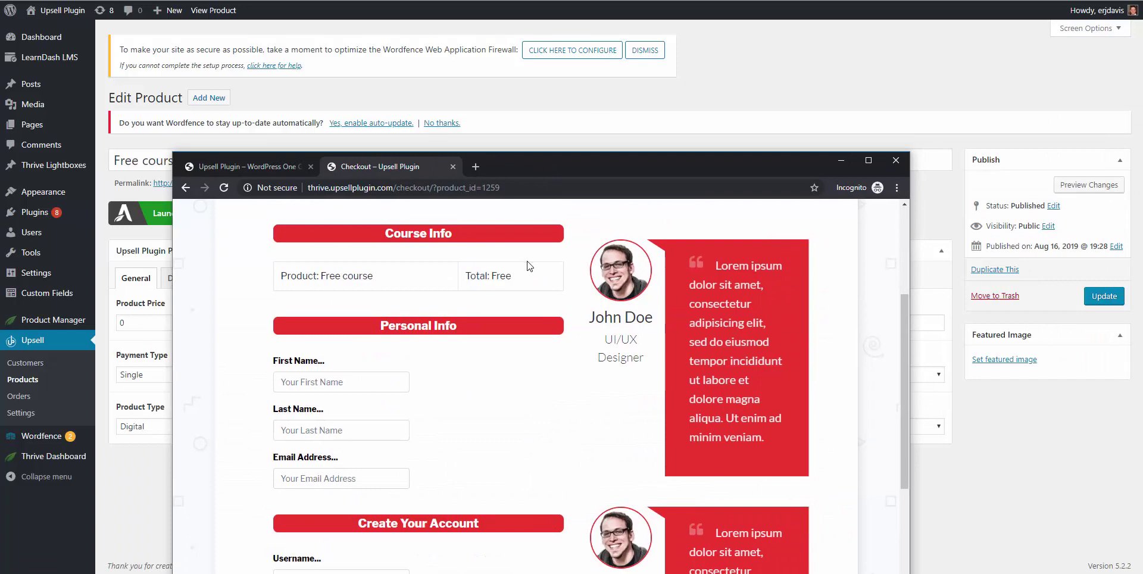
pyautogui.hotkey('alt', 'Tab')
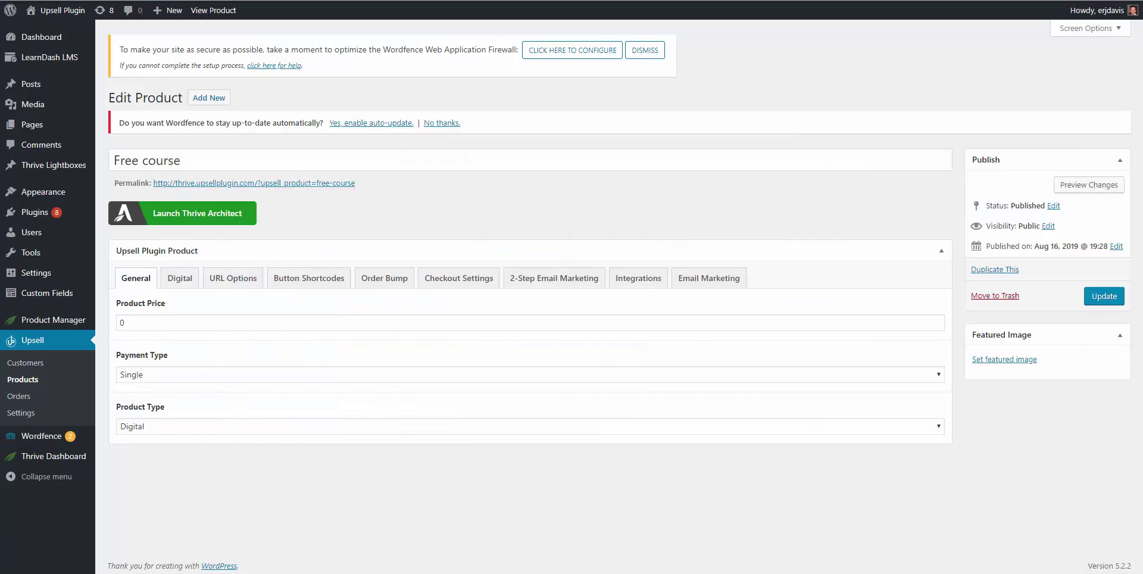
pyautogui.click(632, 282)
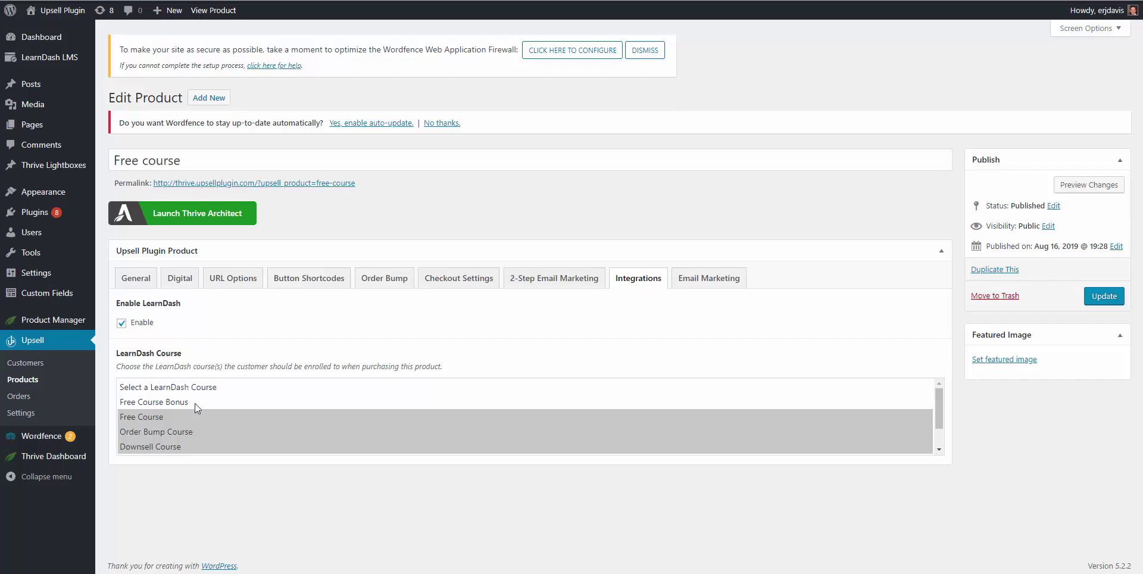
# Step: Select only Free Course and Free Course Bonus as enrolled courses and update the product
pyautogui.click(180, 418)
pyautogui.keyDown('ctrl'); pyautogui.click(178, 405); pyautogui.keyUp('ctrl')
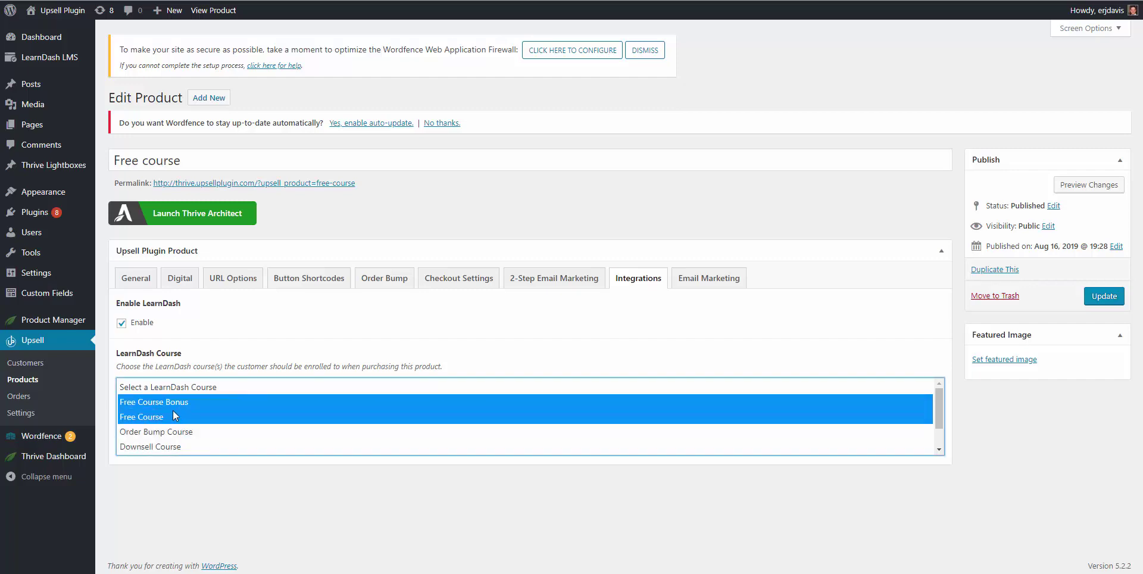
pyautogui.keyDown('ctrl'); pyautogui.click(176, 433); pyautogui.keyUp('ctrl')
pyautogui.keyDown('ctrl'); pyautogui.click(173, 448); pyautogui.keyUp('ctrl')
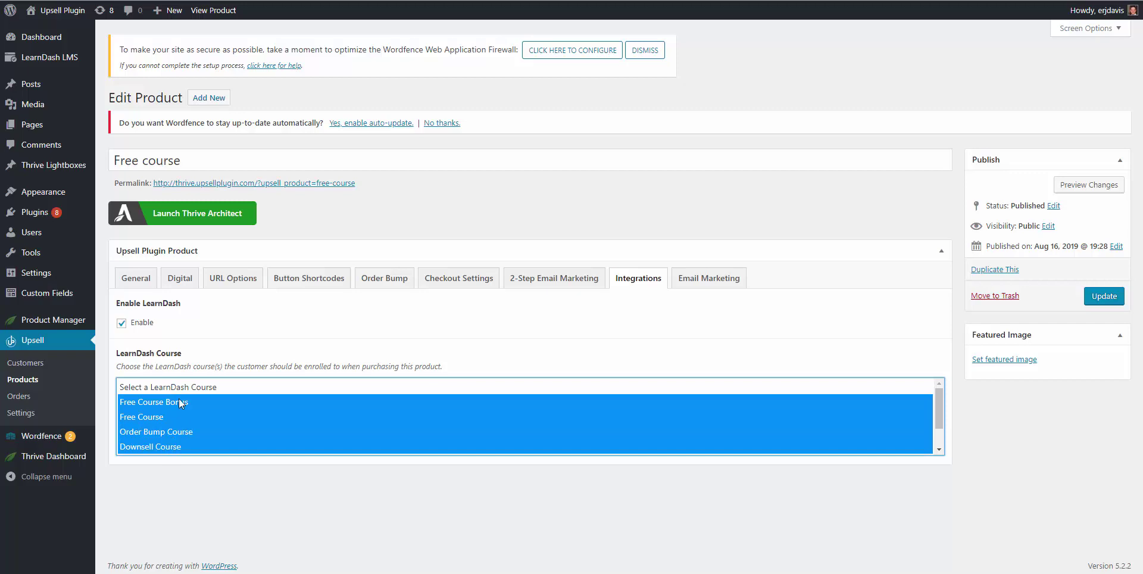
pyautogui.keyDown('ctrl'); pyautogui.click(180, 387); pyautogui.keyUp('ctrl')
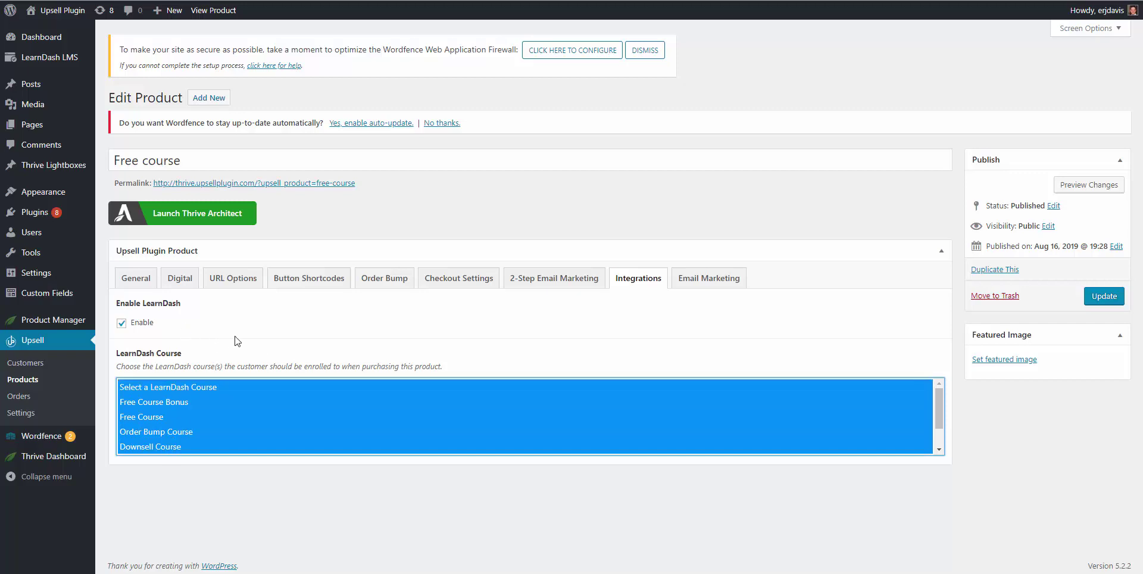
pyautogui.click(171, 418)
pyautogui.keyDown('ctrl'); pyautogui.click(175, 403); pyautogui.keyUp('ctrl')
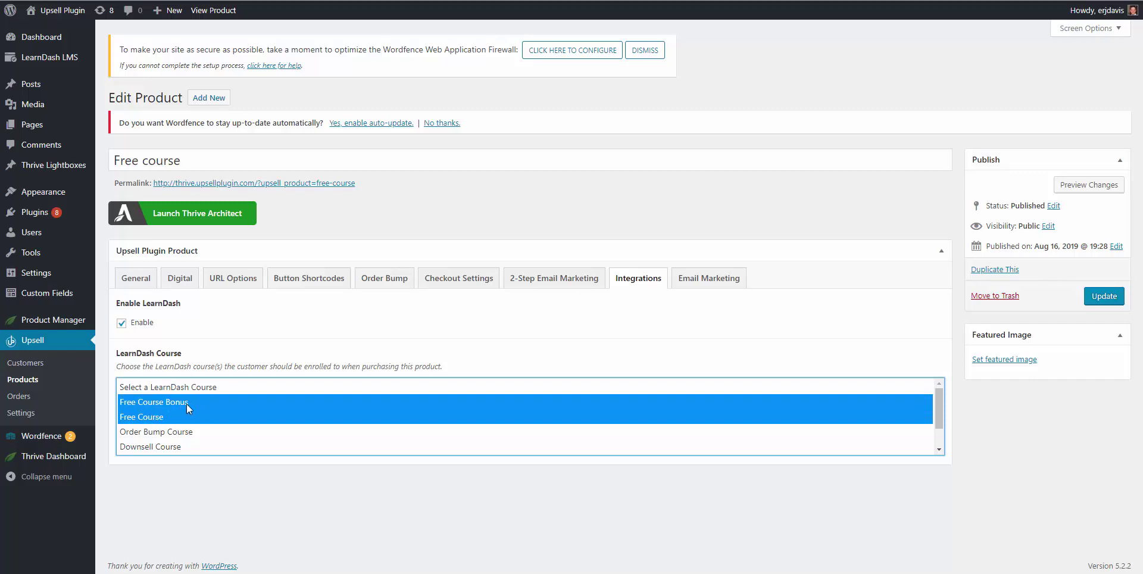
pyautogui.click(1104, 295)
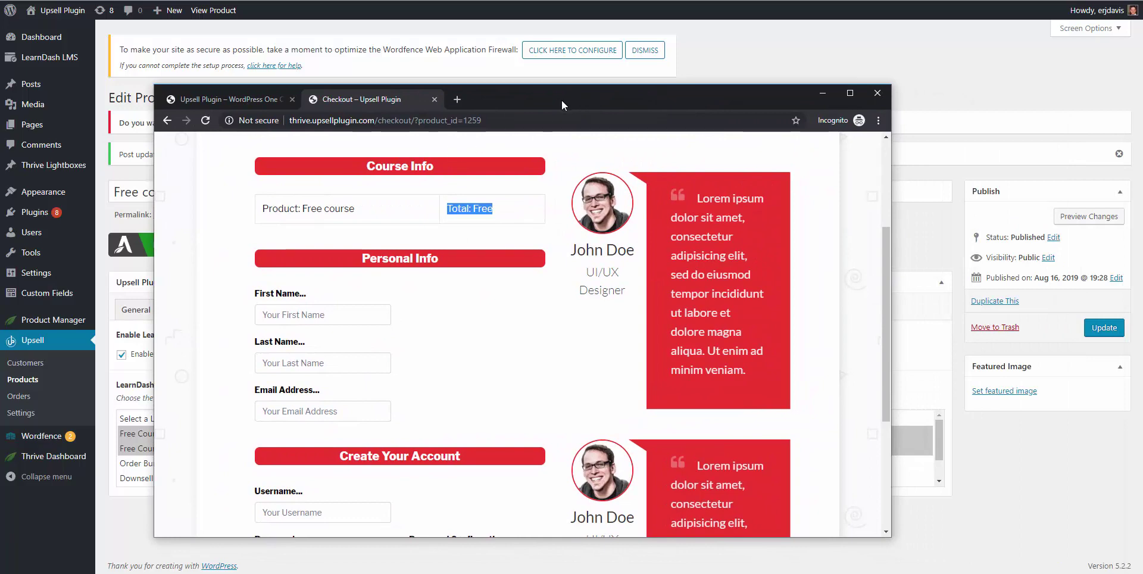
# Step: Fill in the buyer's first name, last name and e-mail address on the checkout
pyautogui.click(306, 318)
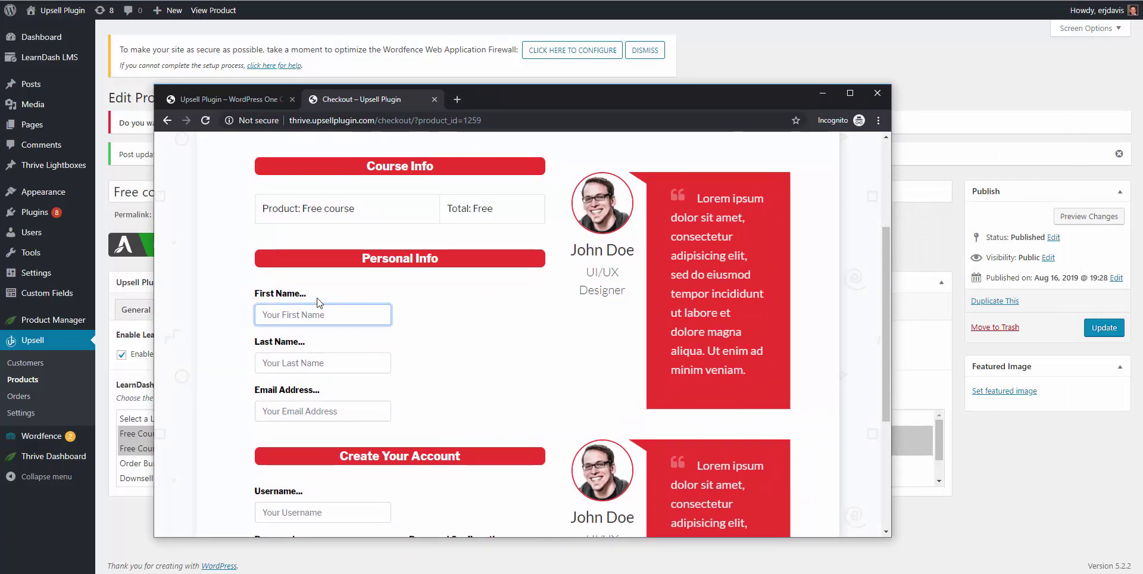
pyautogui.write('Cou')
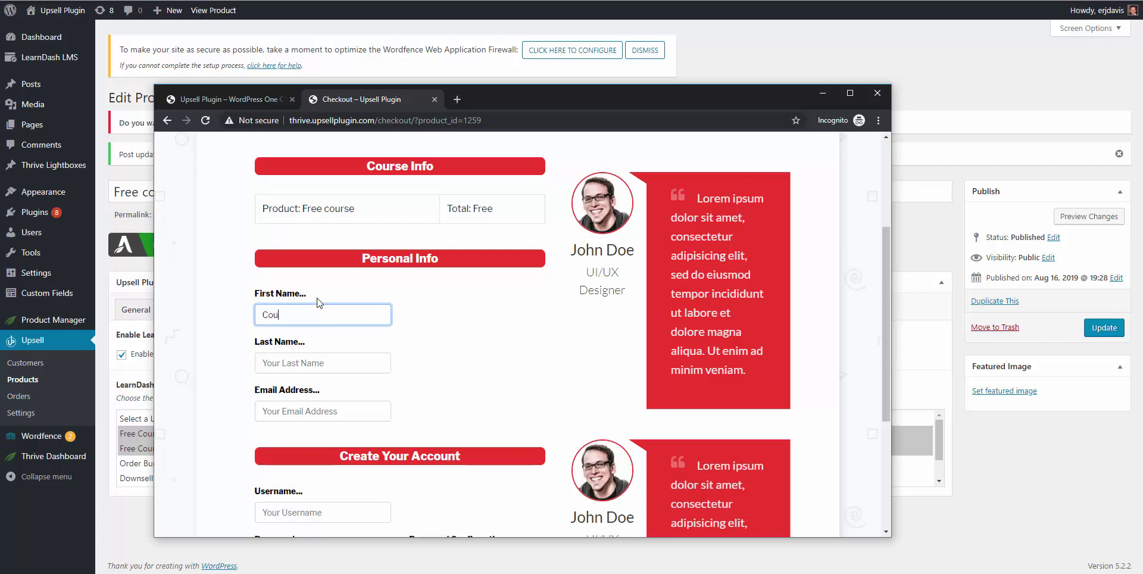
pyautogui.write('rse')
pyautogui.press('Tab')
pyautogui.write('Co')
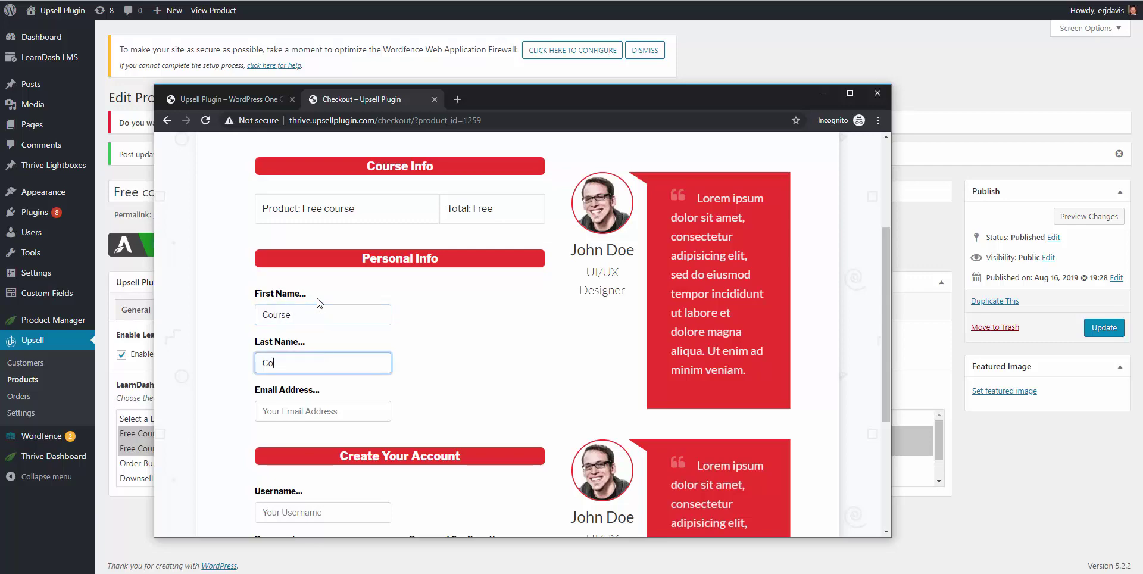
pyautogui.press('Tab')
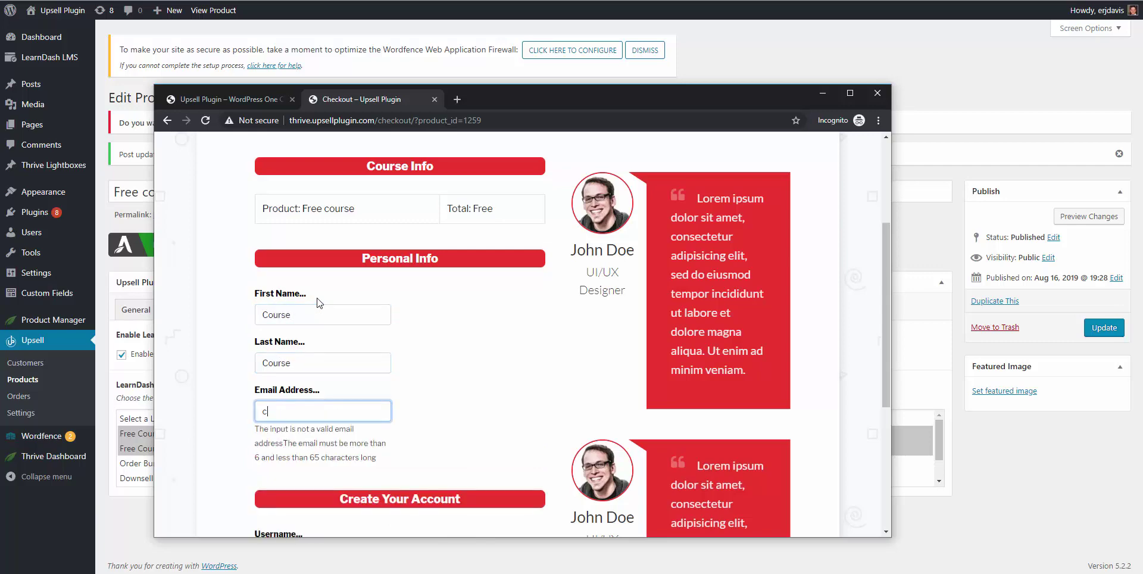
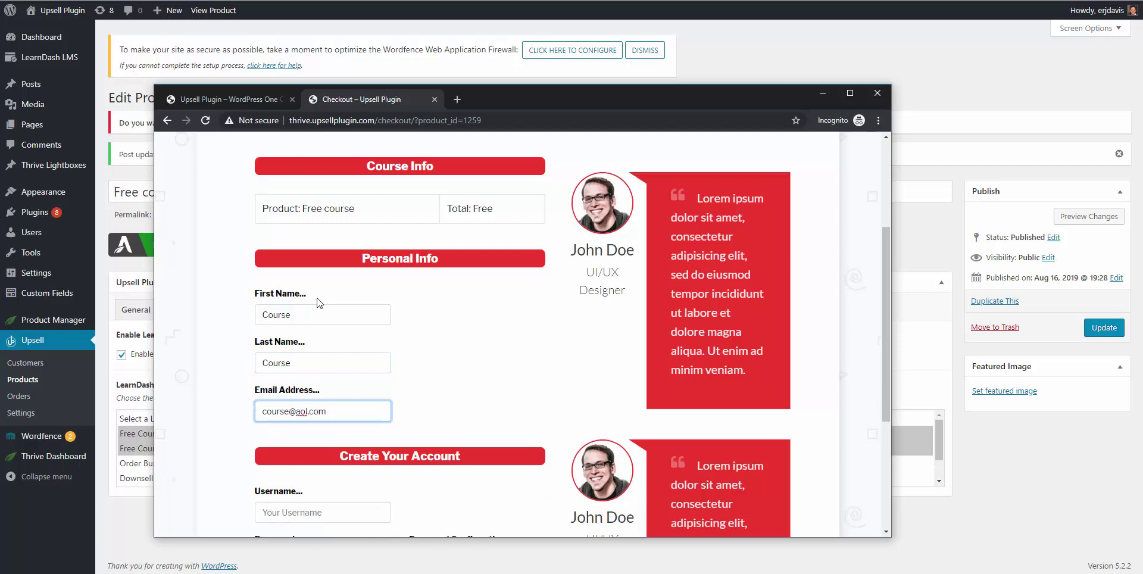
pyautogui.scroll(-3, 321, 321)
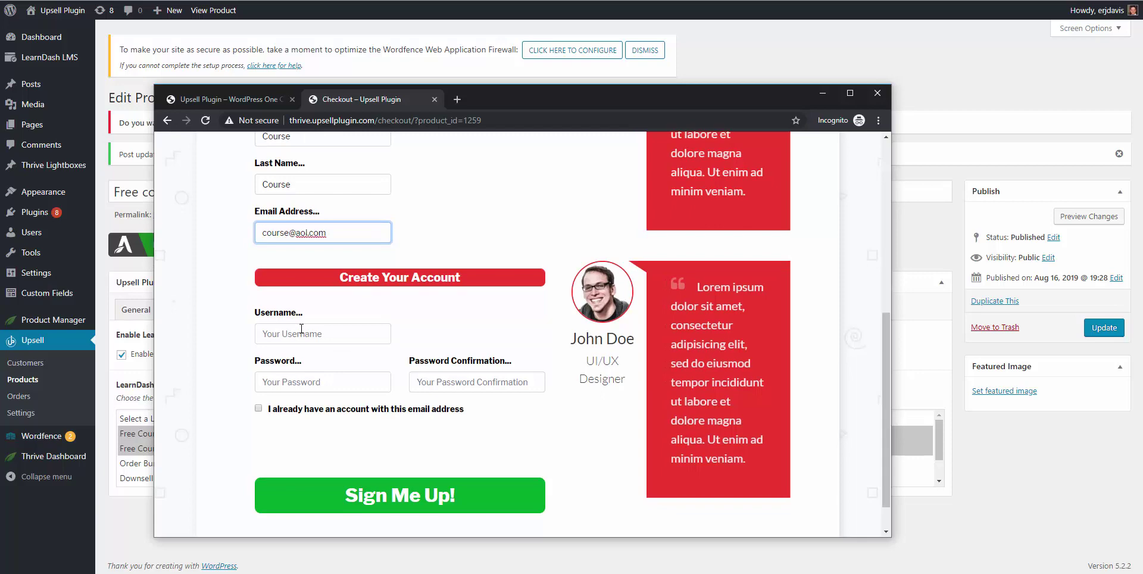
# Step: Enter a username and matching password and confirmation, toggling the existing-account option on and off
pyautogui.click(301, 328)
pyautogui.write('course-user')
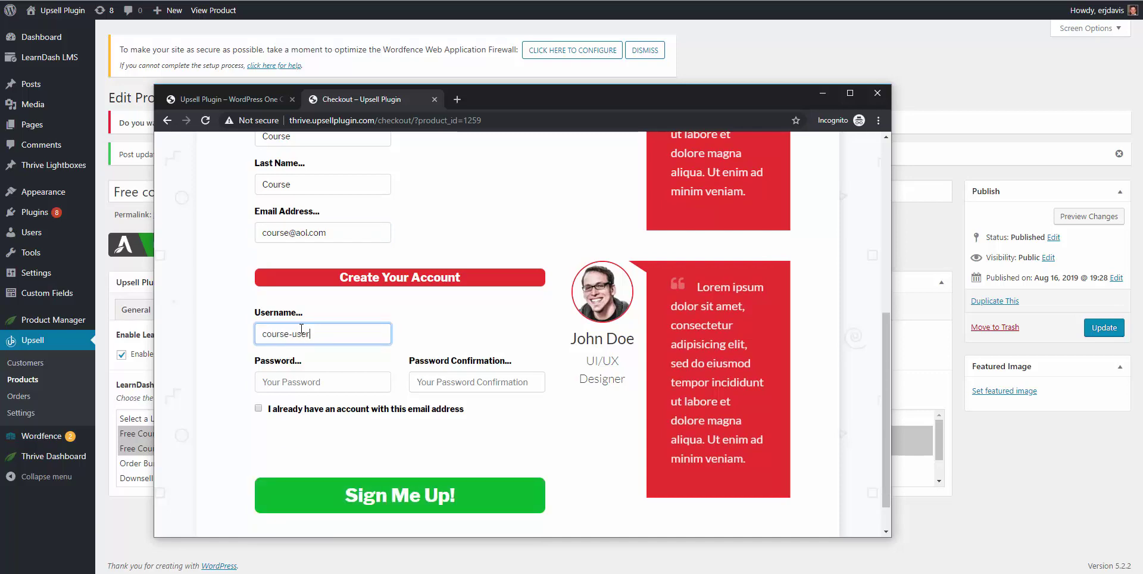
pyautogui.press('Tab')
pyautogui.write('password')
pyautogui.press('BackSpace')
pyautogui.press('BackSpace')
pyautogui.press('BackSpace')
pyautogui.press('BackSpace')
pyautogui.press('BackSpace')
pyautogui.press('BackSpace')
pyautogui.press('BackSpace')
pyautogui.press('BackSpace')
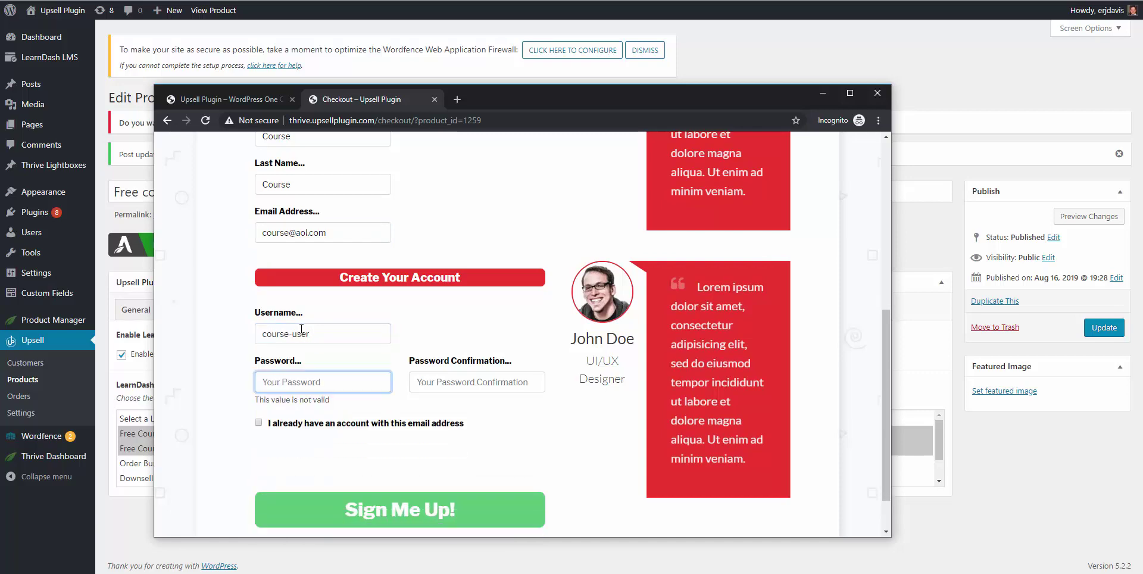
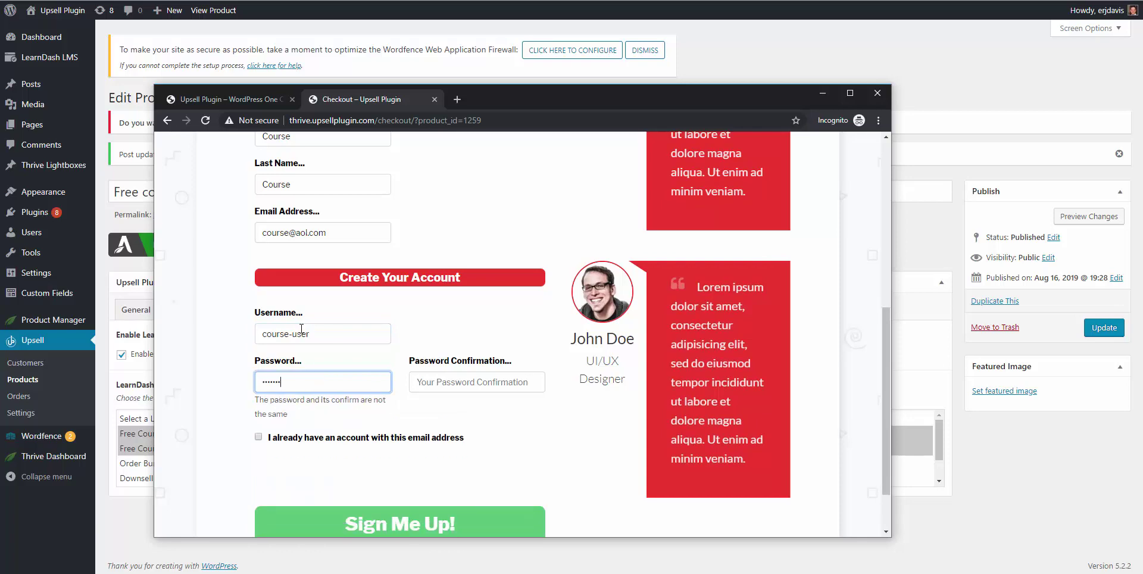
pyautogui.press('Tab')
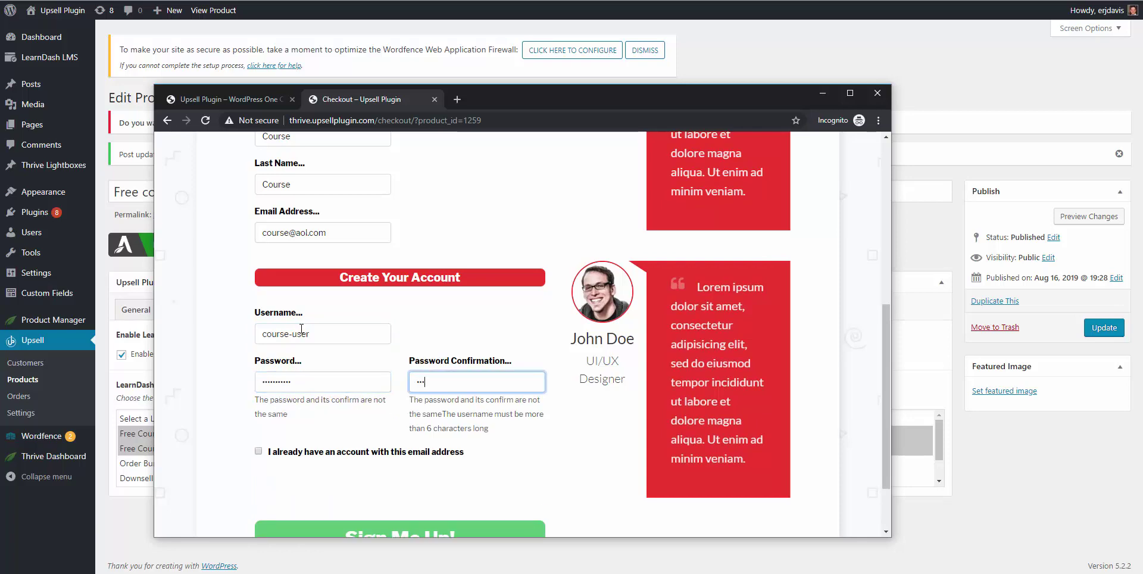
pyautogui.press('Tab')
pyautogui.scroll(-1, 301, 328)
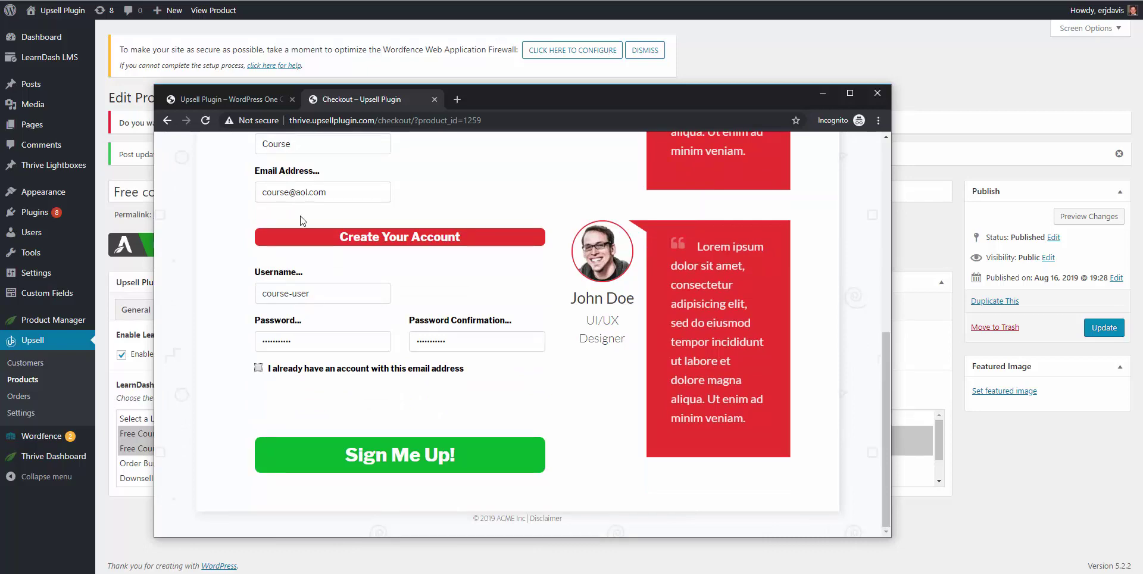
pyautogui.click(258, 367)
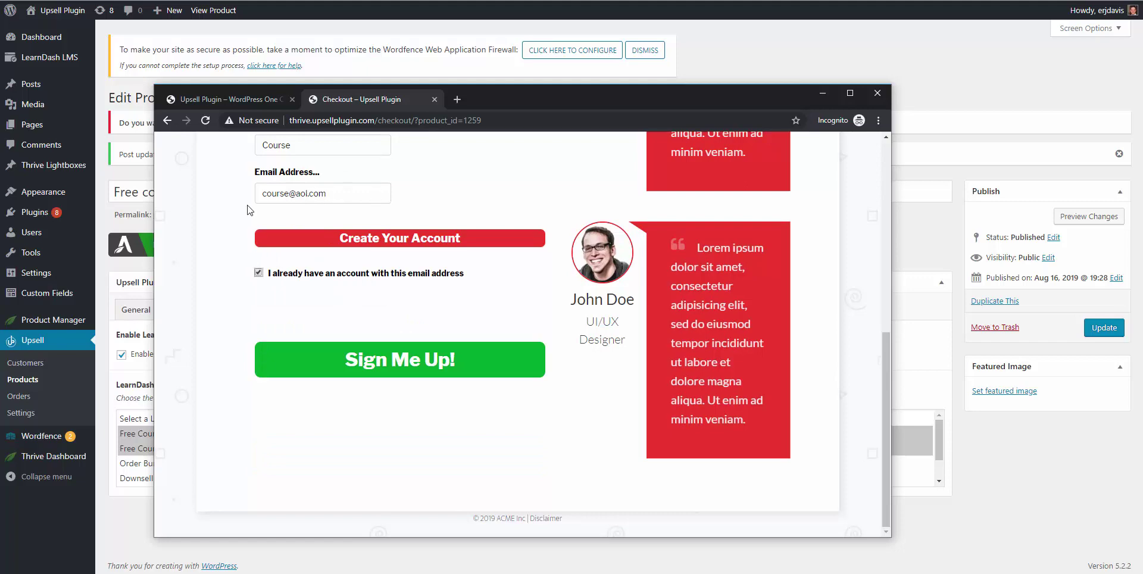
pyautogui.click(259, 273)
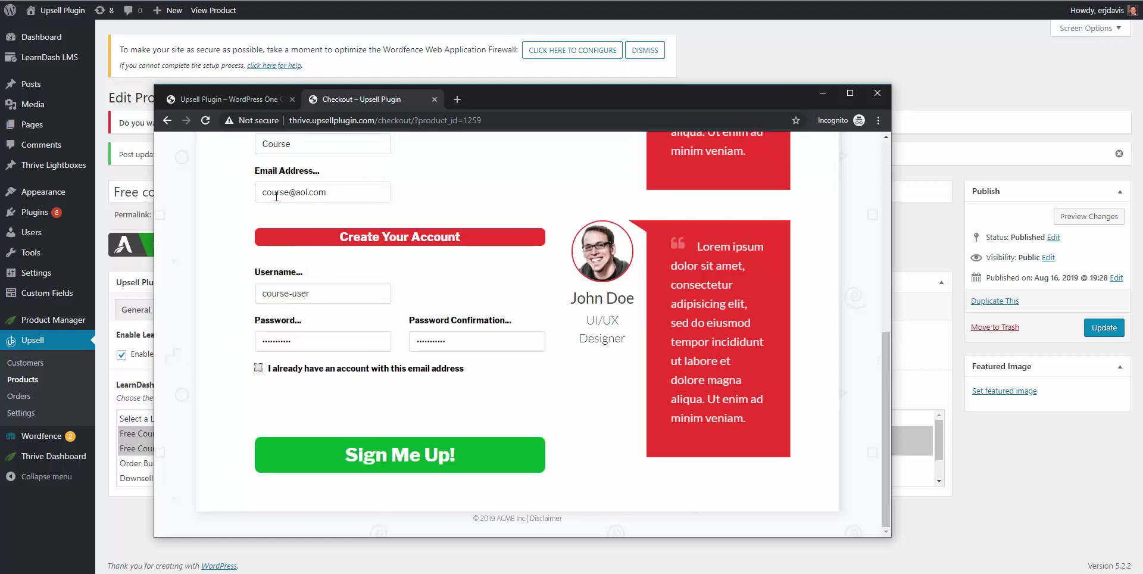
# Step: Sign up for the free course, then open All Users to see the new enrolled subscriber
pyautogui.click(351, 454)
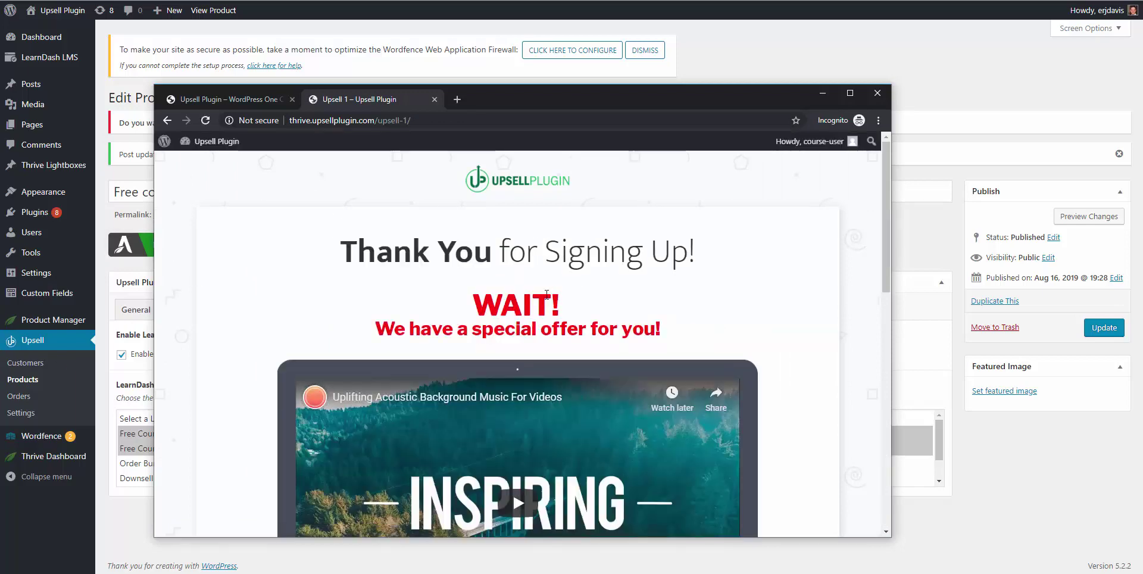
pyautogui.scroll(-7, 546, 294)
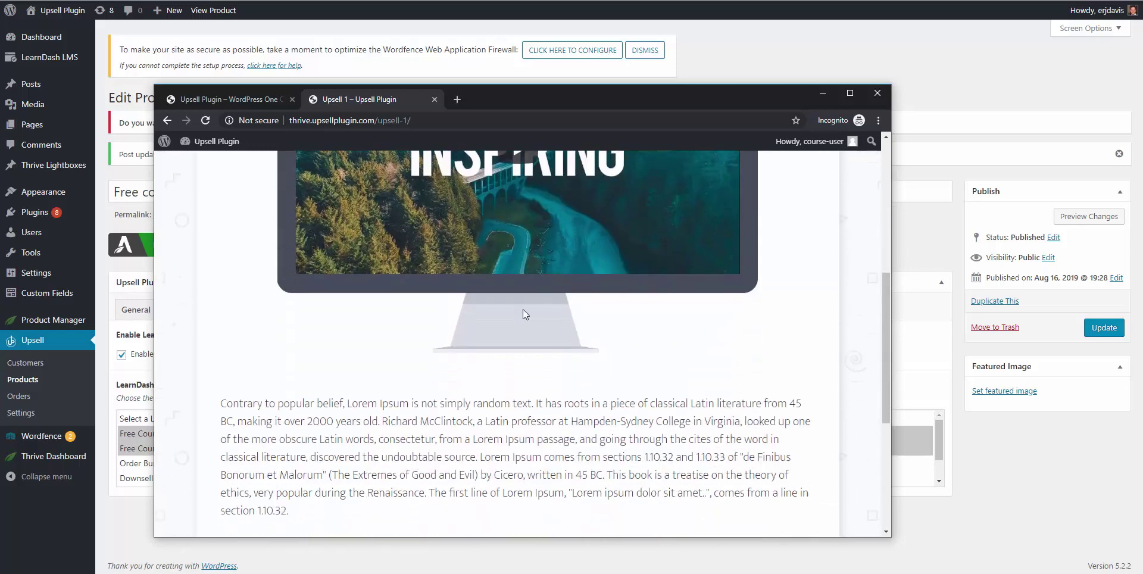
pyautogui.hotkey('alt', 'Tab')
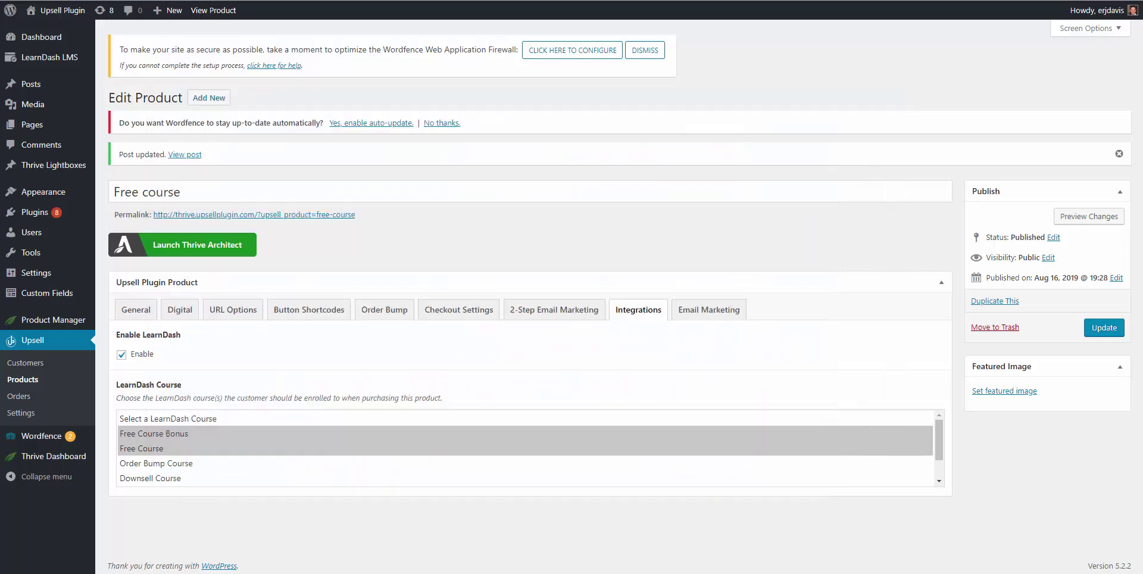
pyautogui.moveTo(36, 233)
pyautogui.click(119, 235)
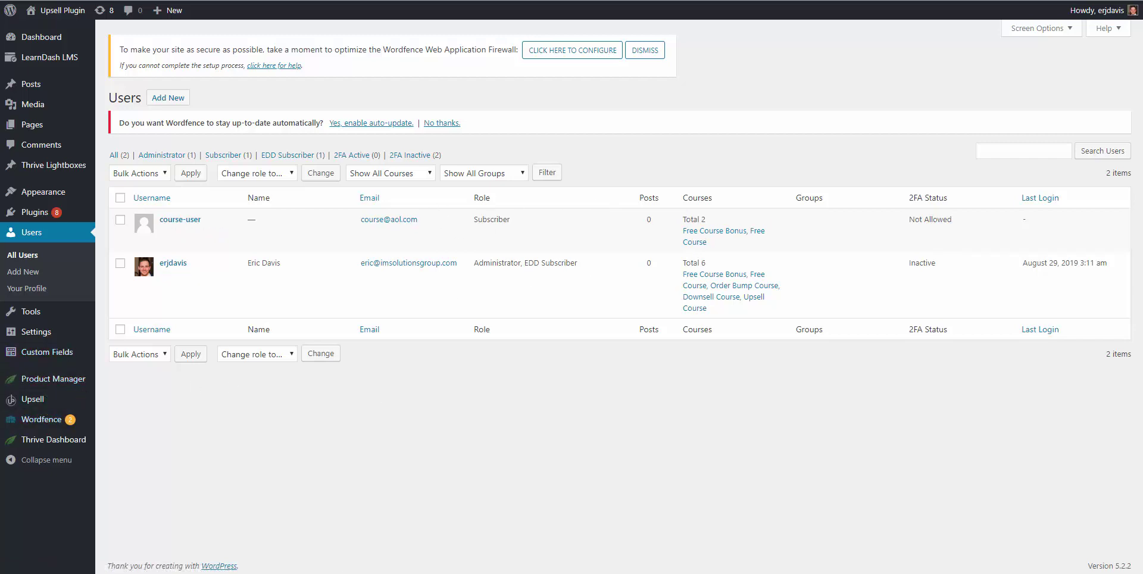
# Step: Decline the $199 upsell and accept the $49 Mini-Coaching downsell to reach Downsell A checkout
pyautogui.click(473, 527)
pyautogui.scroll(3, 448, 304)
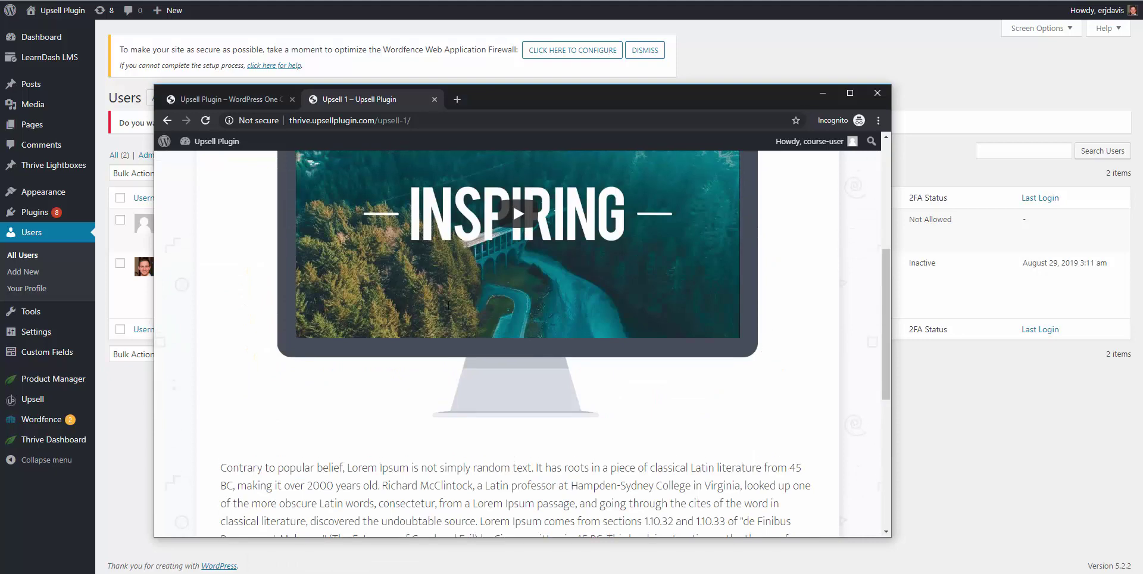
pyautogui.scroll(4, 447, 304)
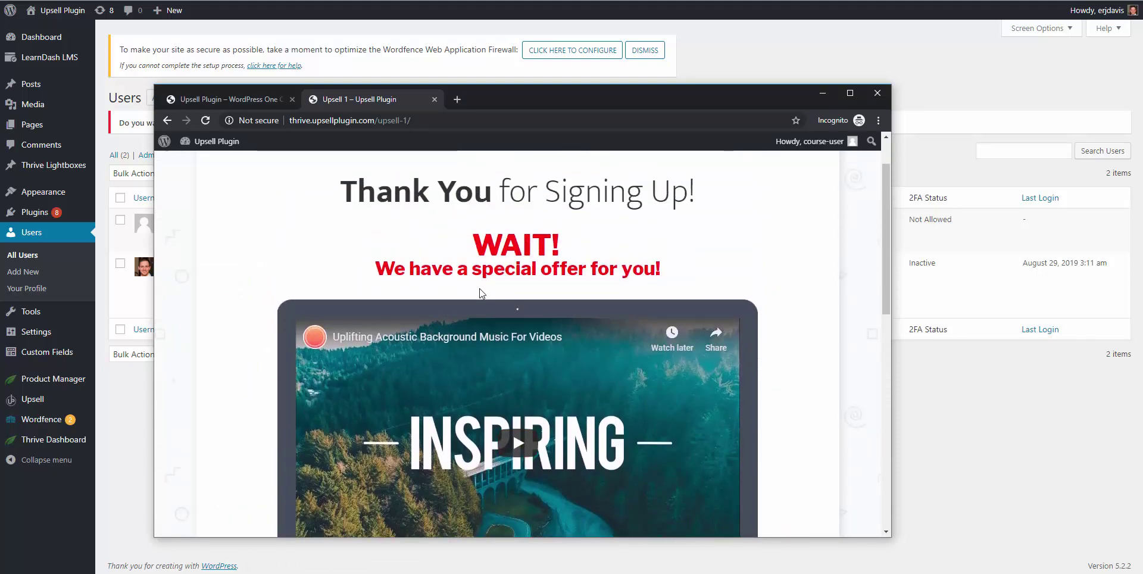
pyautogui.scroll(-5, 454, 333)
pyautogui.scroll(-4, 453, 355)
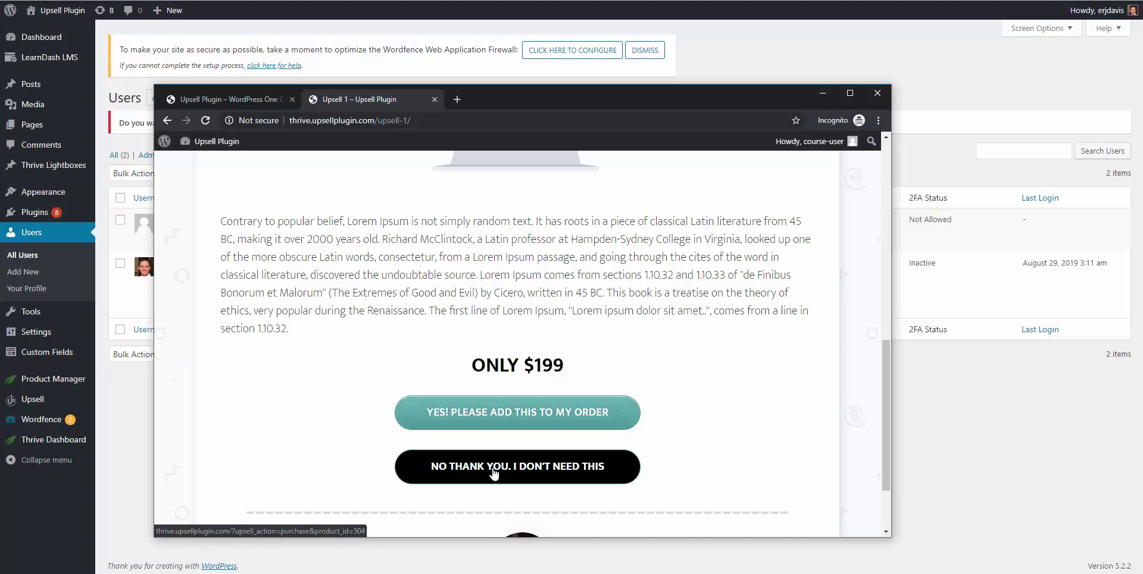
pyautogui.scroll(-1, 485, 474)
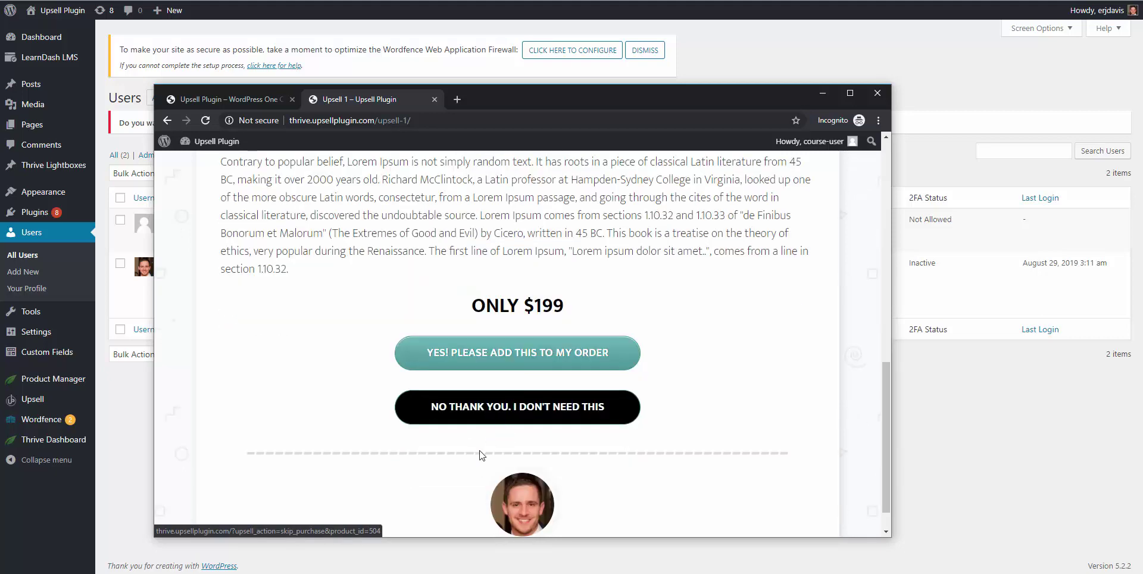
pyautogui.click(479, 416)
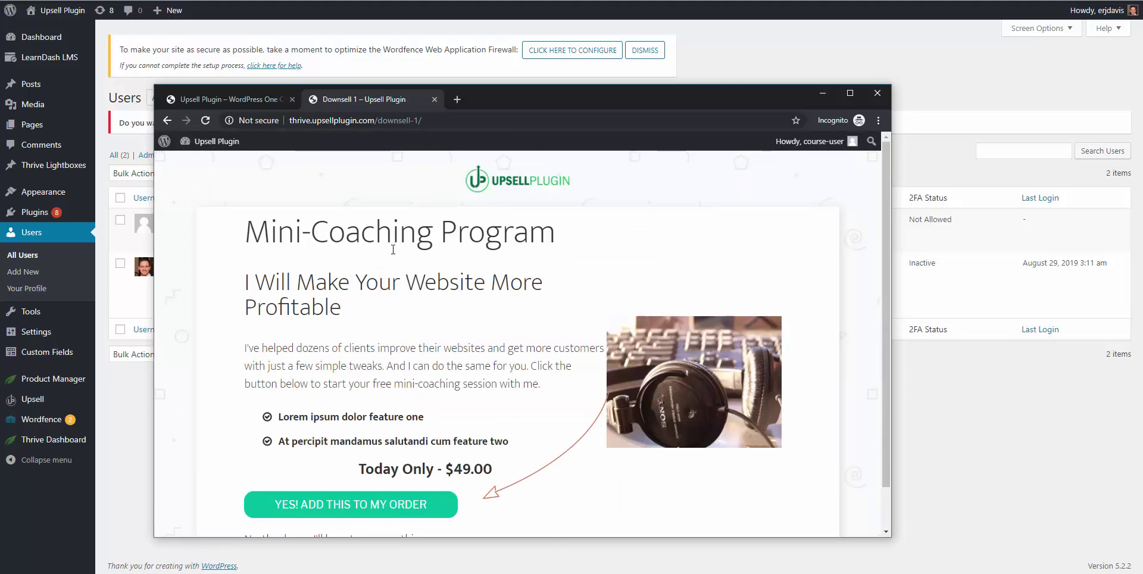
pyautogui.scroll(-1, 434, 434)
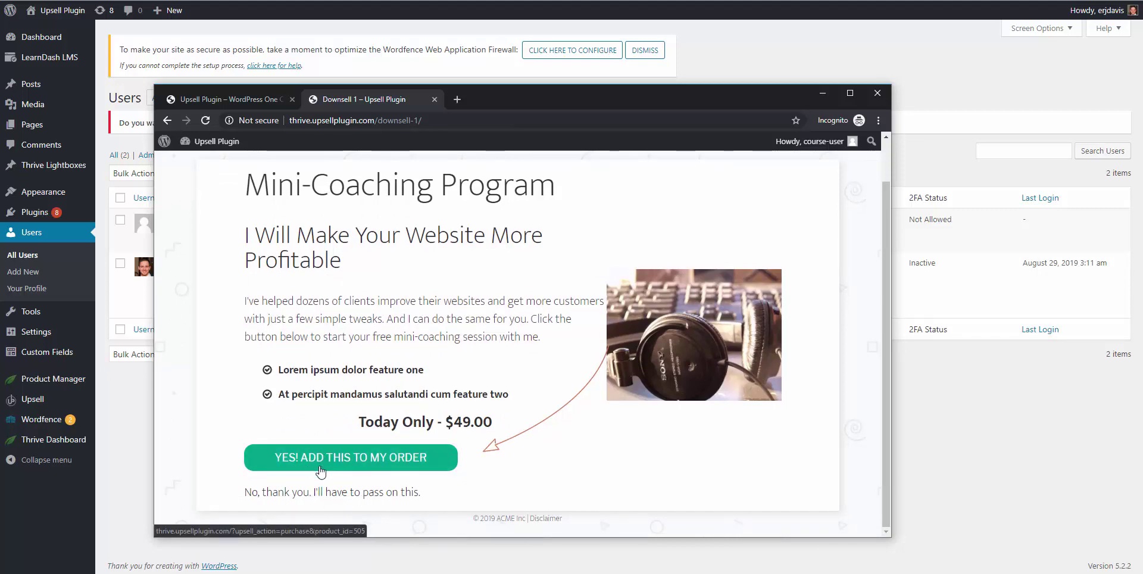
pyautogui.click(355, 457)
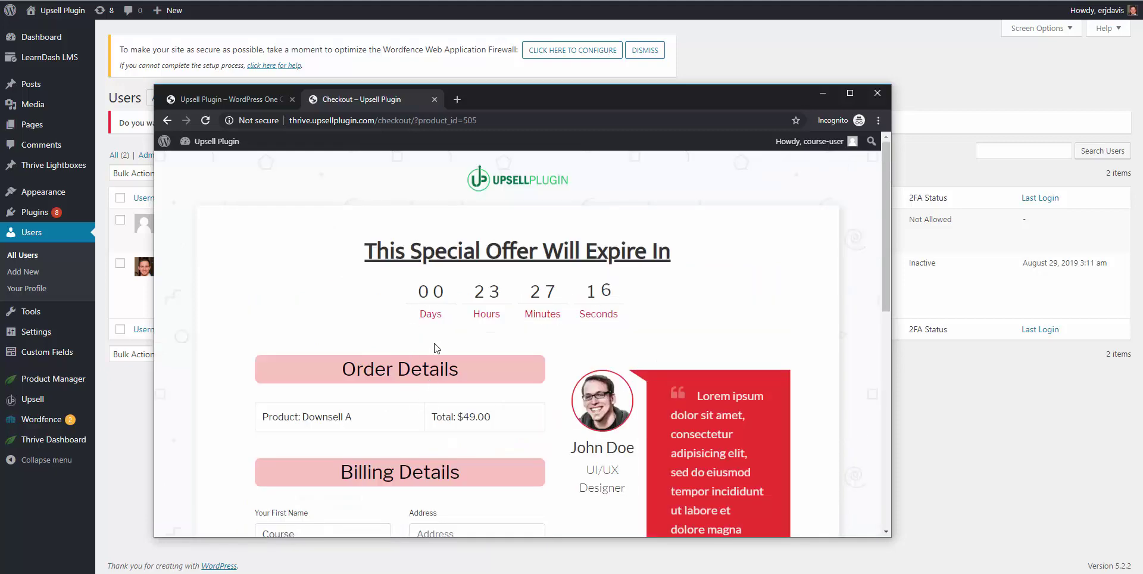
# Step: Highlight the prefilled first name, last name and e-mail on the Downsell A checkout
pyautogui.scroll(-4, 416, 365)
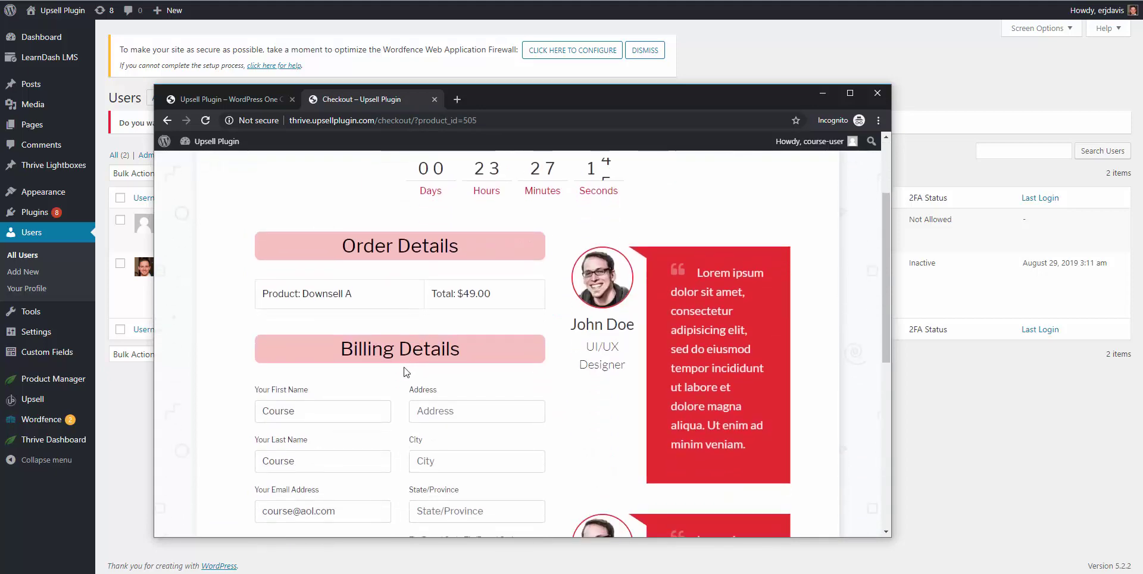
pyautogui.doubleClick(281, 298)
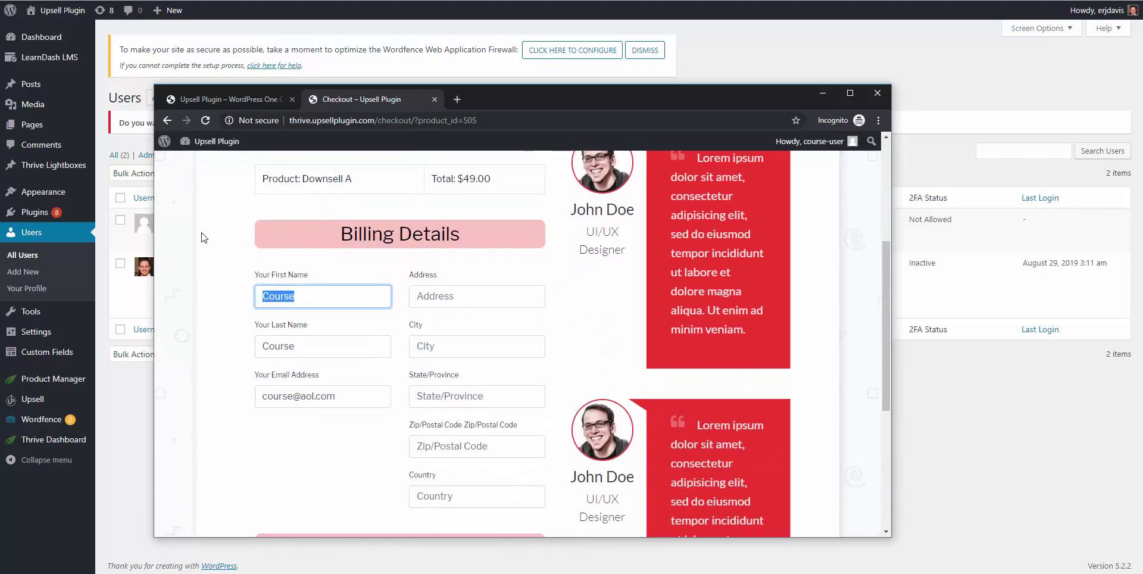
pyautogui.click(219, 314)
pyautogui.moveTo(305, 299); pyautogui.dragTo(251, 303)
pyautogui.moveTo(302, 344); pyautogui.dragTo(243, 350)
pyautogui.moveTo(337, 393); pyautogui.dragTo(249, 384)
# Step: Scroll through the rest of the checkout, then switch back to the WordPress Users list
pyautogui.scroll(-4, 249, 386)
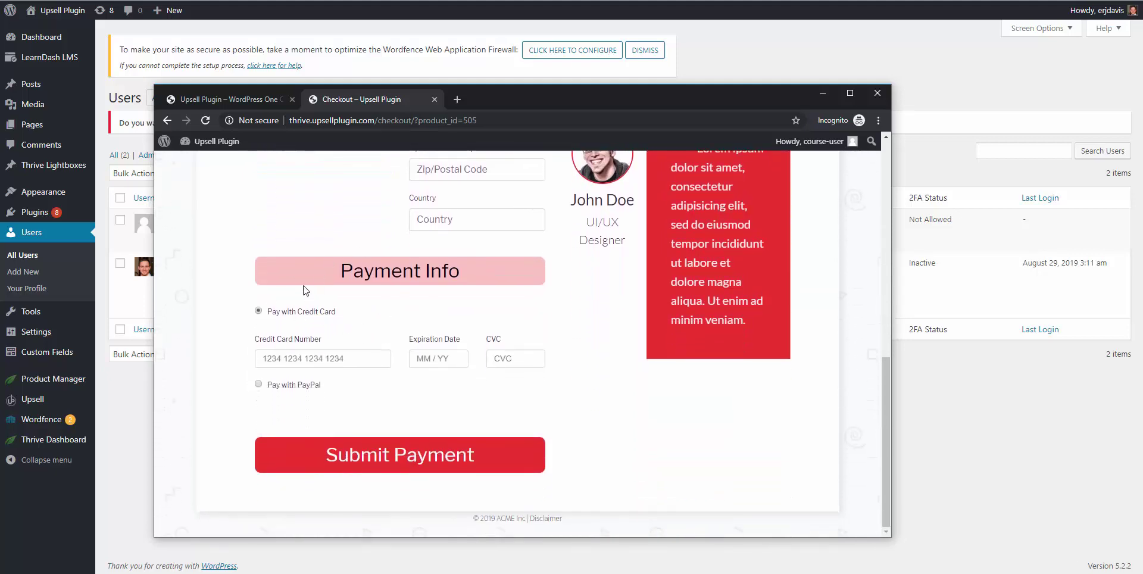
pyautogui.scroll(4, 301, 288)
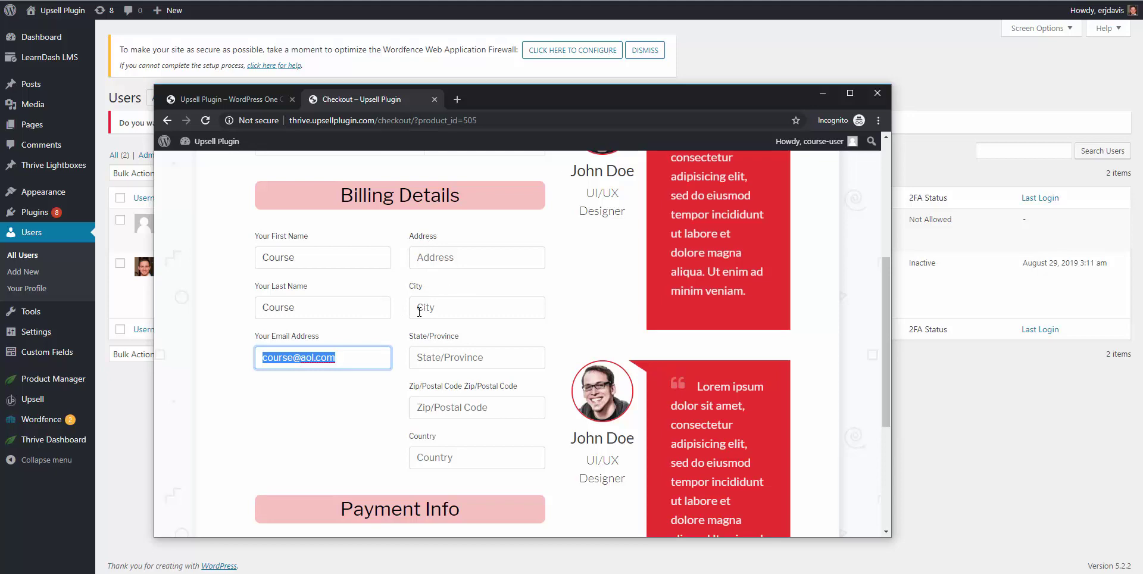
pyautogui.scroll(3, 383, 316)
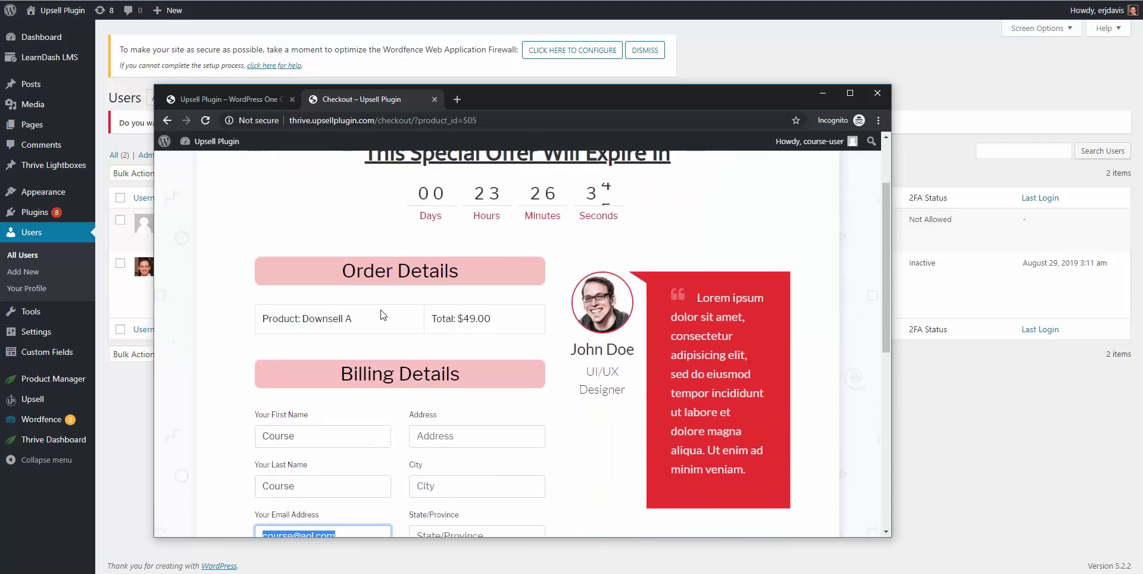
pyautogui.moveTo(353, 319); pyautogui.dragTo(311, 315)
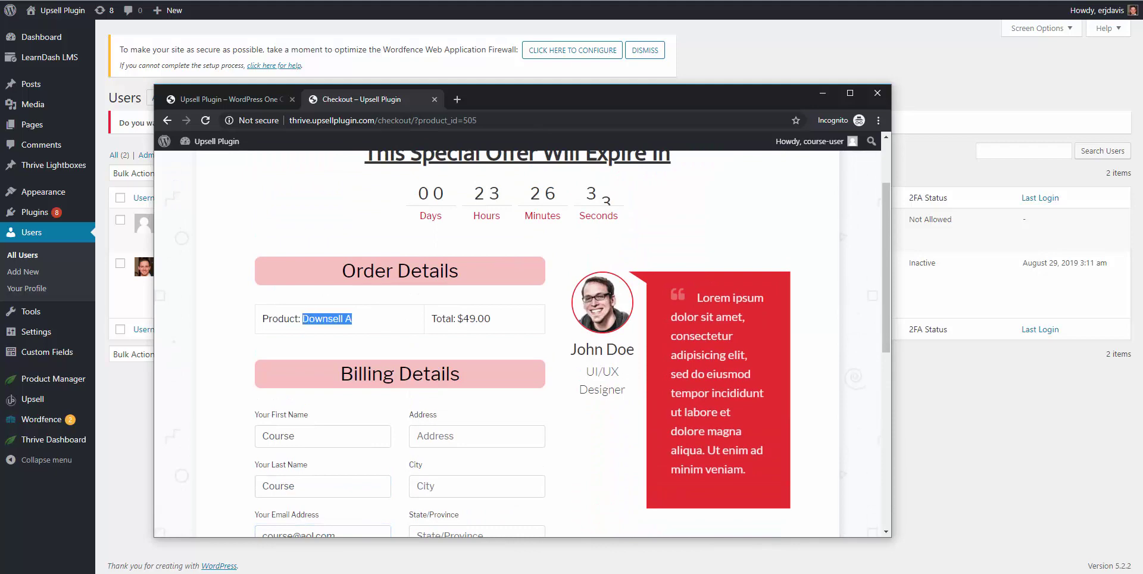
pyautogui.hotkey('alt', 'Tab')
# Step: Open the Downsell A product in a new window and show its checkout settings
pyautogui.moveTo(38, 402)
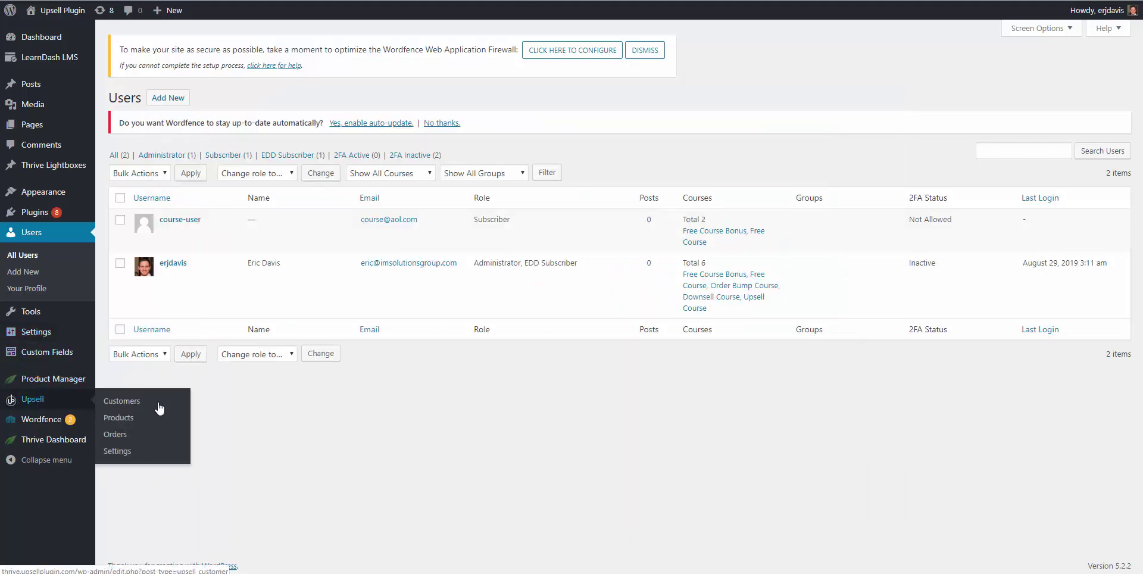
pyautogui.rightClick(125, 416)
pyautogui.click(145, 419)
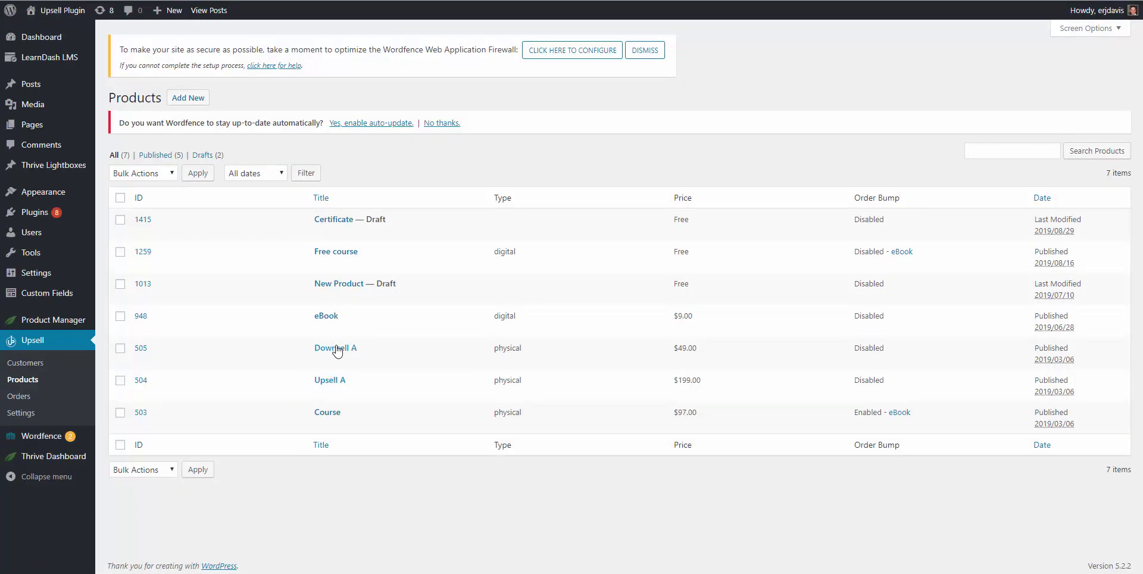
pyautogui.click(336, 349)
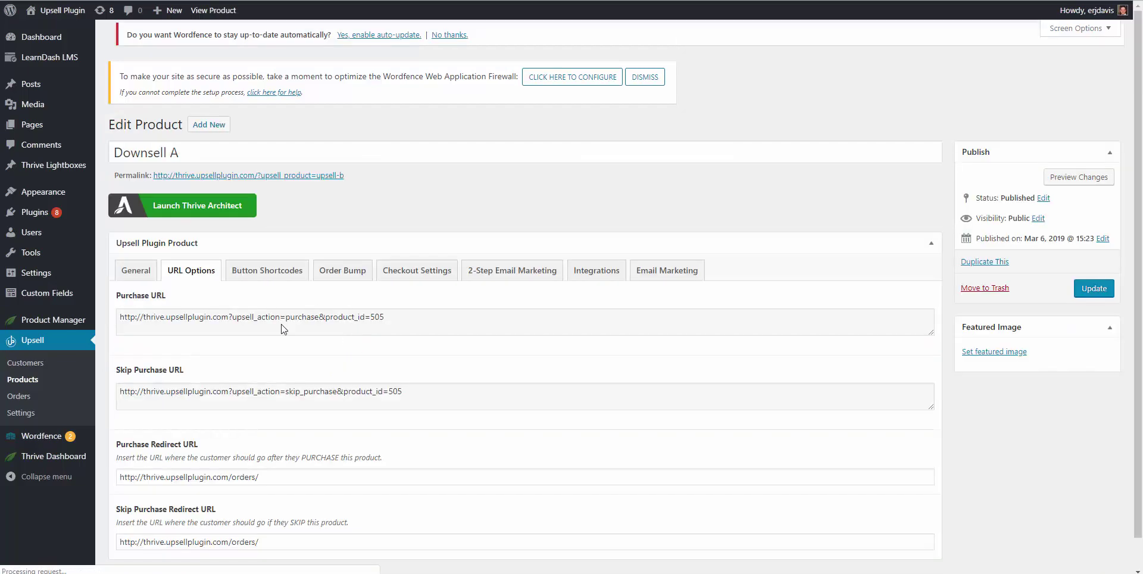
pyautogui.scroll(-1, 357, 286)
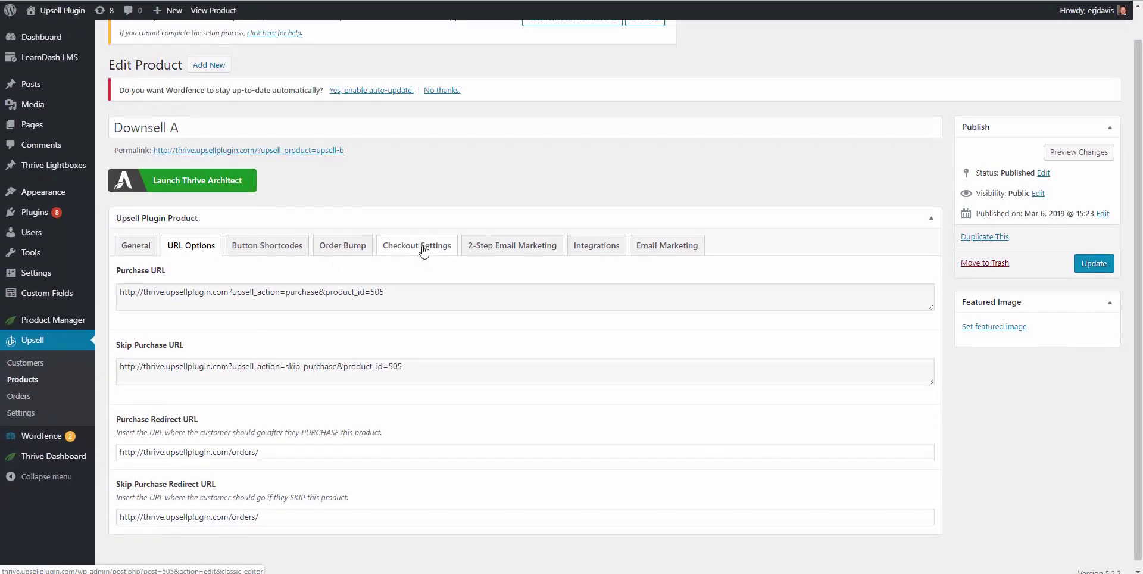
pyautogui.click(424, 252)
pyautogui.scroll(-3, 247, 349)
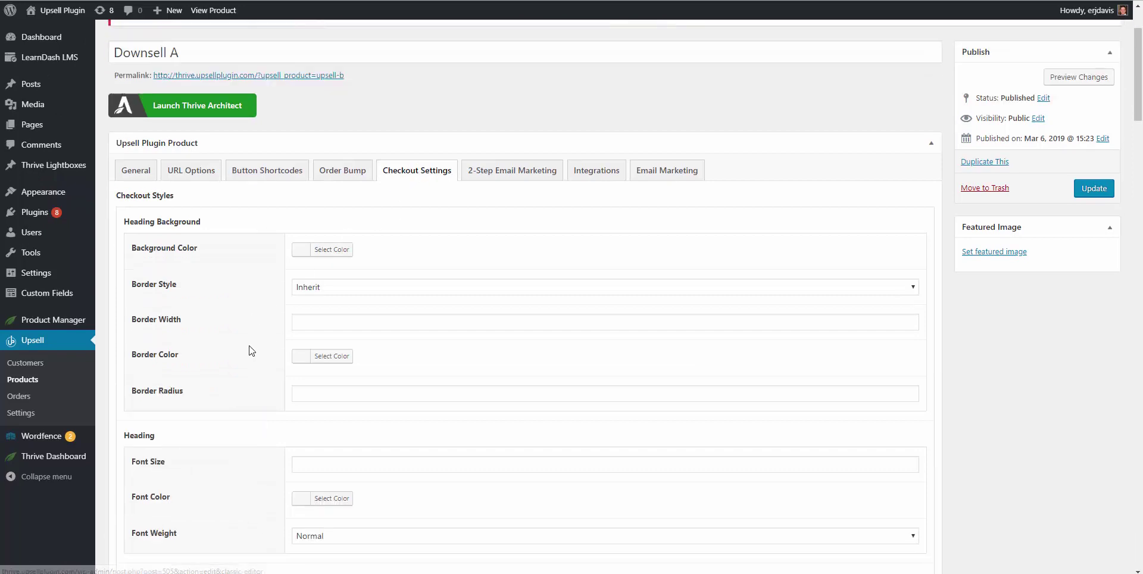
pyautogui.scroll(-6, 233, 255)
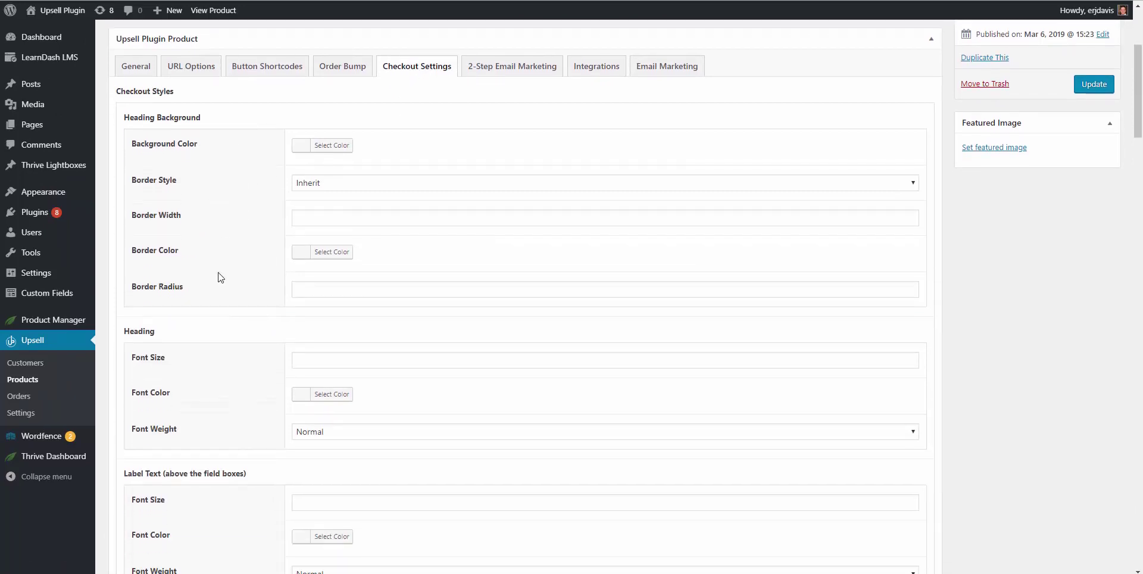
pyautogui.scroll(-10, 287, 307)
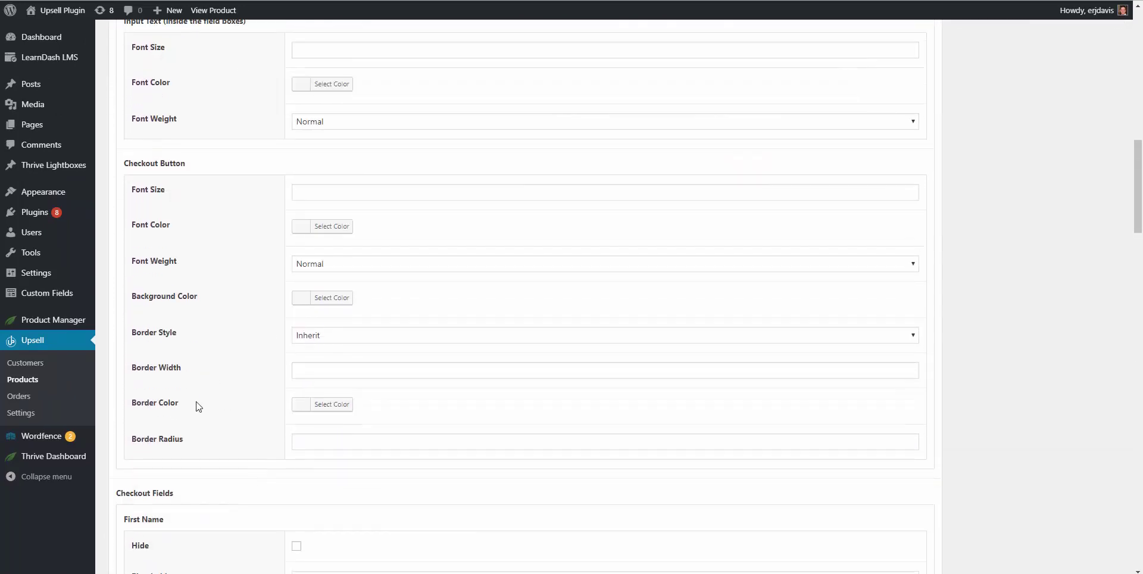
pyautogui.scroll(-6, 163, 285)
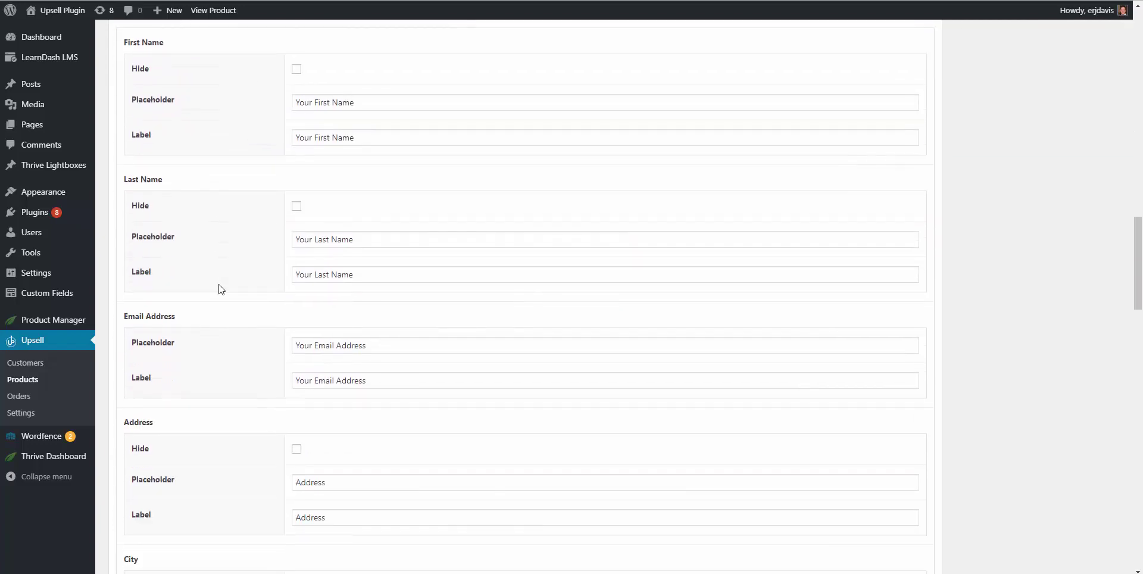
# Step: Tick Hide for Address, City, State/Province, Zip/Postal Code and Country, then save
pyautogui.click(296, 270)
pyautogui.scroll(-1, 301, 354)
pyautogui.click(296, 349)
pyautogui.scroll(-1, 298, 369)
pyautogui.scroll(-1, 298, 380)
pyautogui.click(296, 362)
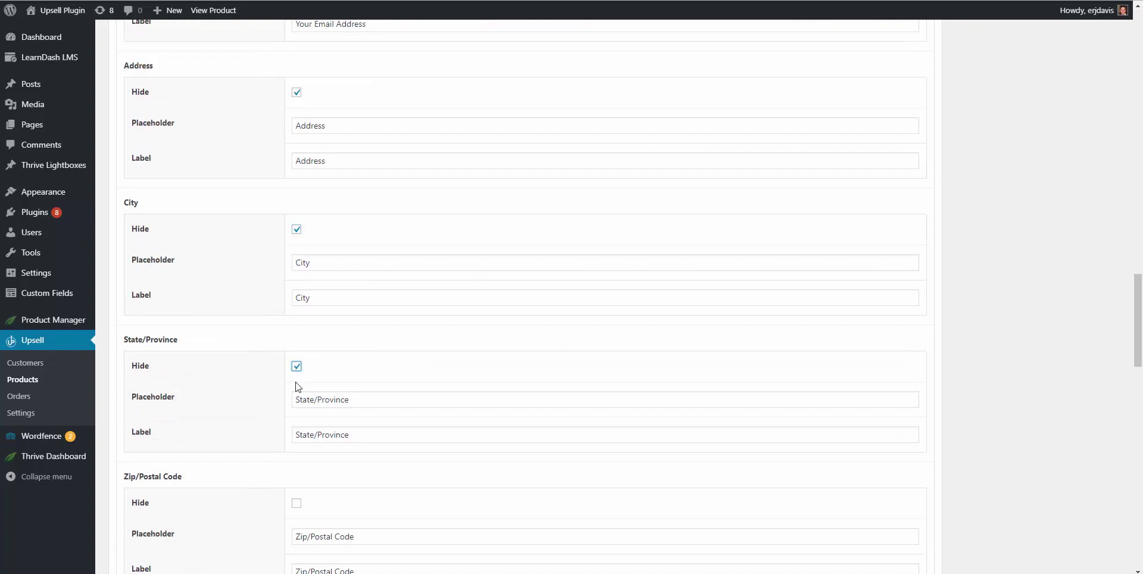
pyautogui.scroll(-2, 298, 373)
pyautogui.click(295, 386)
pyautogui.scroll(-2, 296, 416)
pyautogui.click(297, 403)
pyautogui.scroll(-2, 295, 428)
pyautogui.scroll(-2, 352, 451)
pyautogui.scroll(-5, 612, 421)
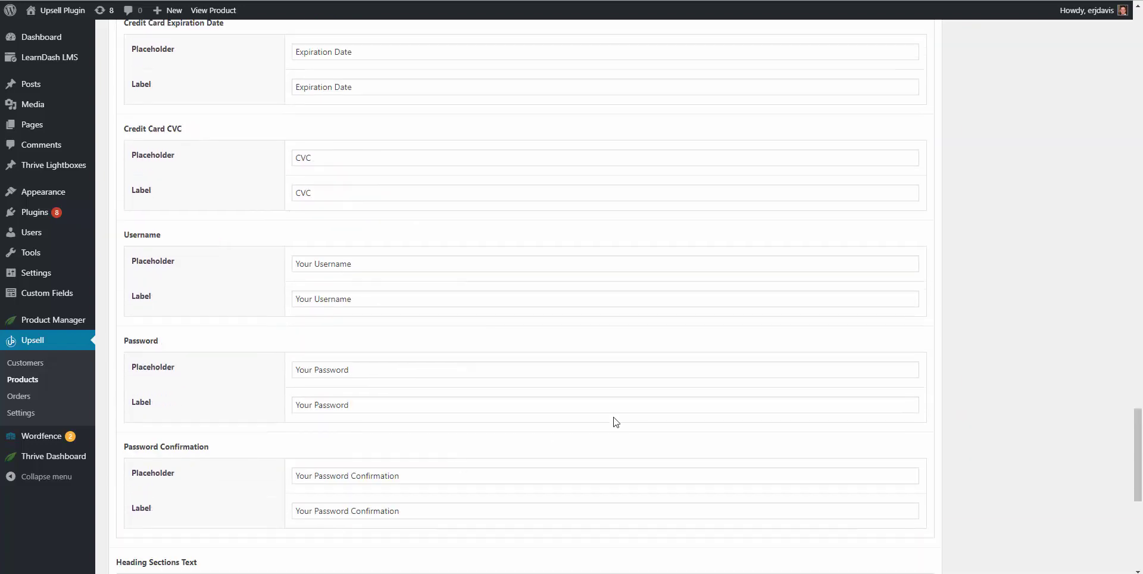
pyautogui.scroll(4, 804, 351)
pyautogui.scroll(20, 1011, 292)
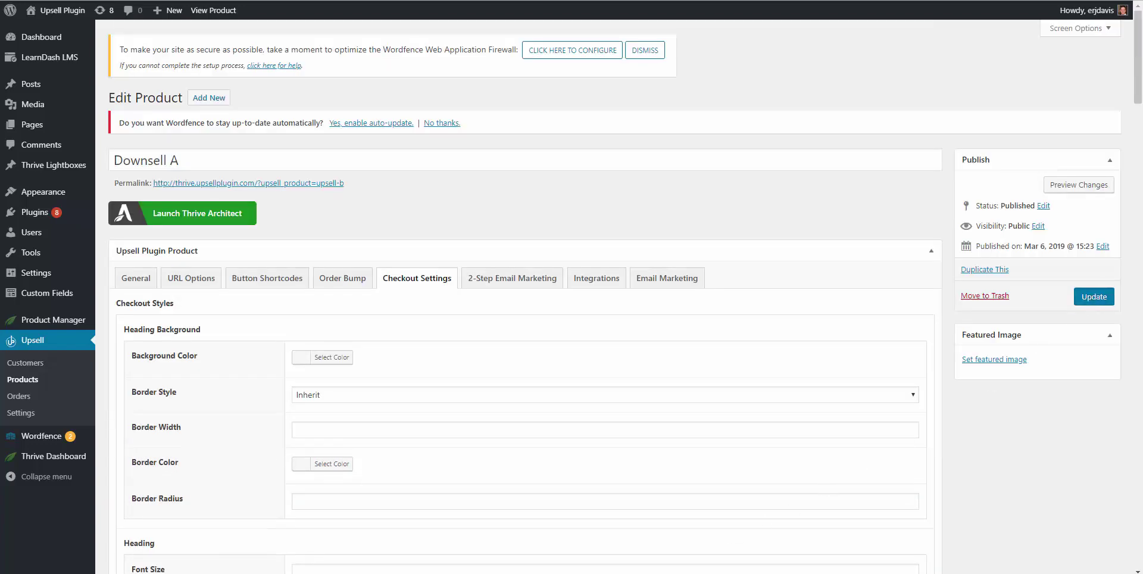
pyautogui.press('Return')
# Step: Reload the Downsell A checkout in the incognito window and confirm it has no address fields
pyautogui.click(426, 545)
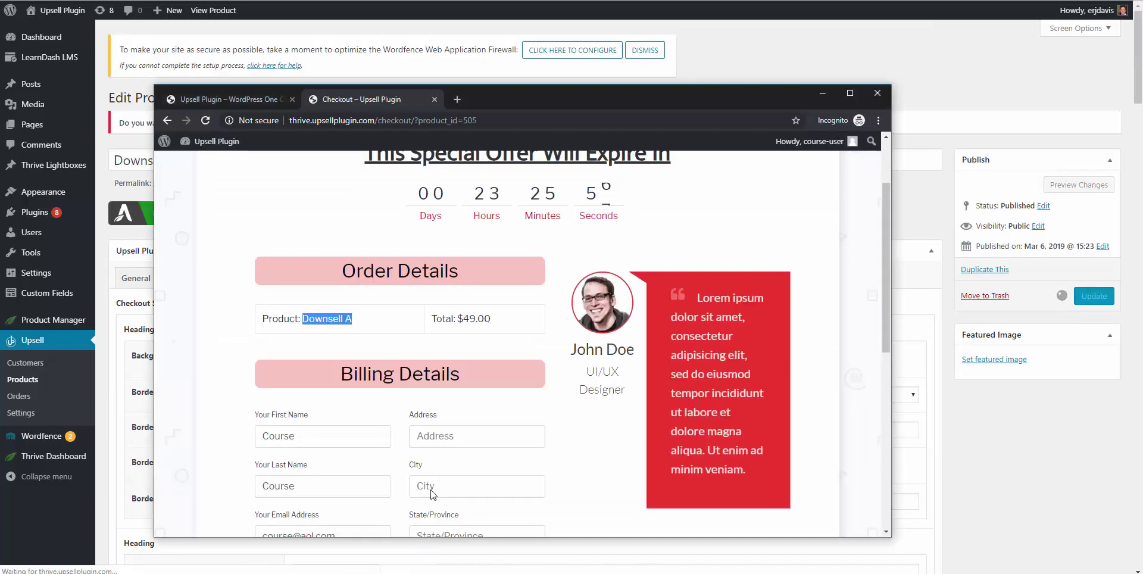
pyautogui.click(384, 206)
pyautogui.press('F5')
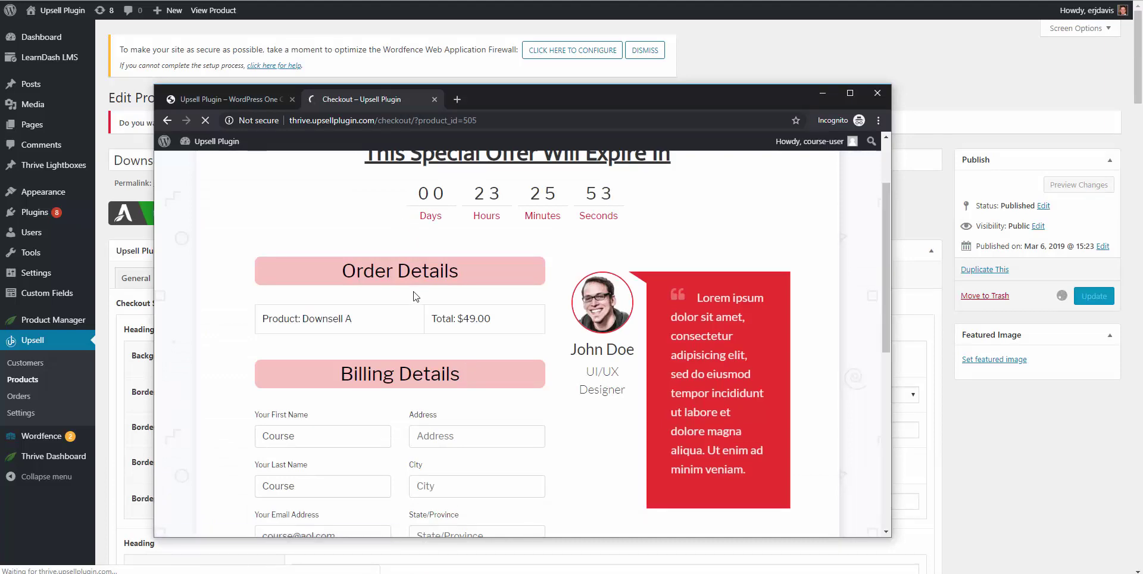
pyautogui.scroll(-3, 415, 298)
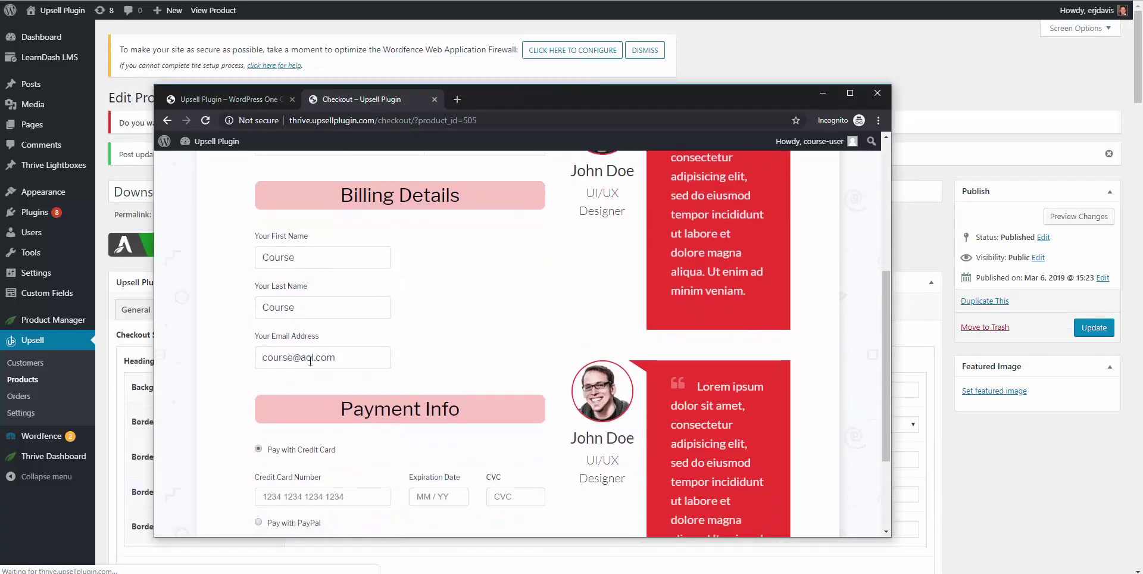
pyautogui.scroll(2, 363, 336)
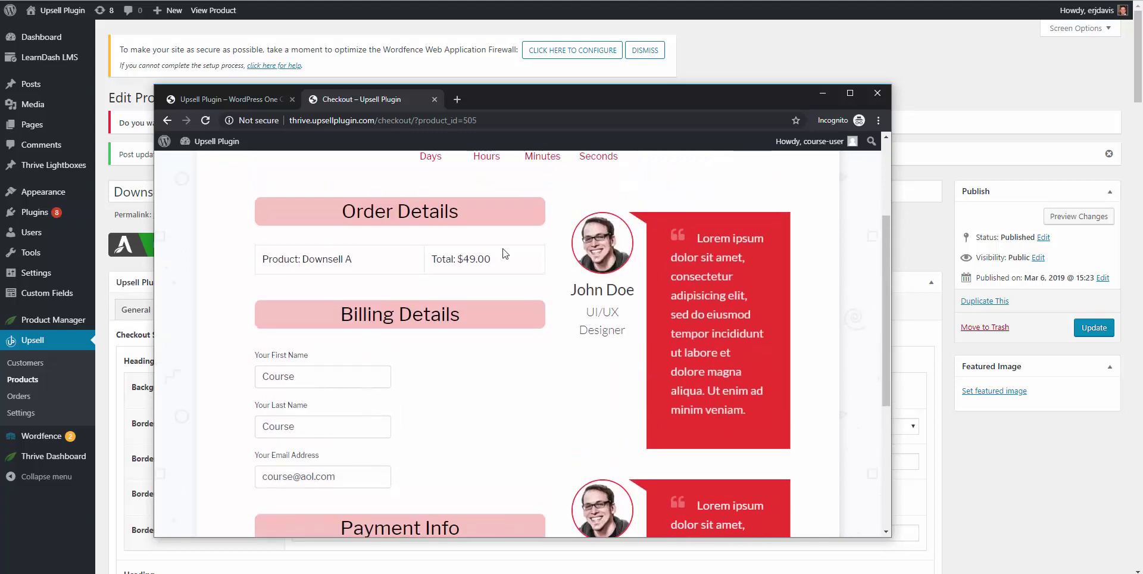
# Step: Check the $49.00 checkout total, then show Downsell A's LearnDash integration with Downsell Course
pyautogui.moveTo(476, 255); pyautogui.dragTo(445, 290)
pyautogui.click(445, 289)
pyautogui.scroll(-1, 369, 338)
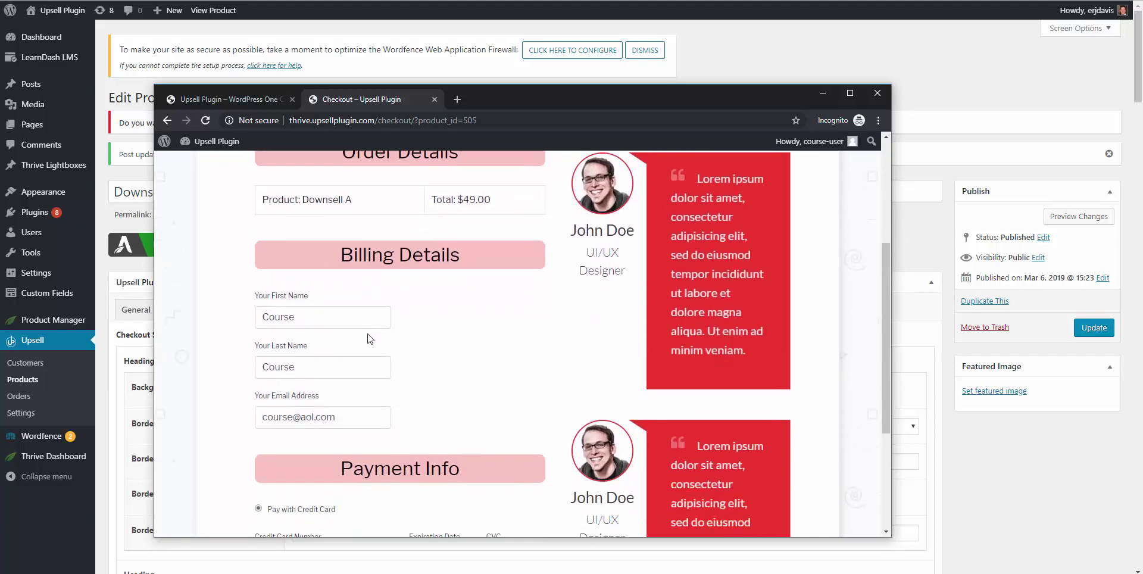
pyautogui.scroll(-2, 370, 338)
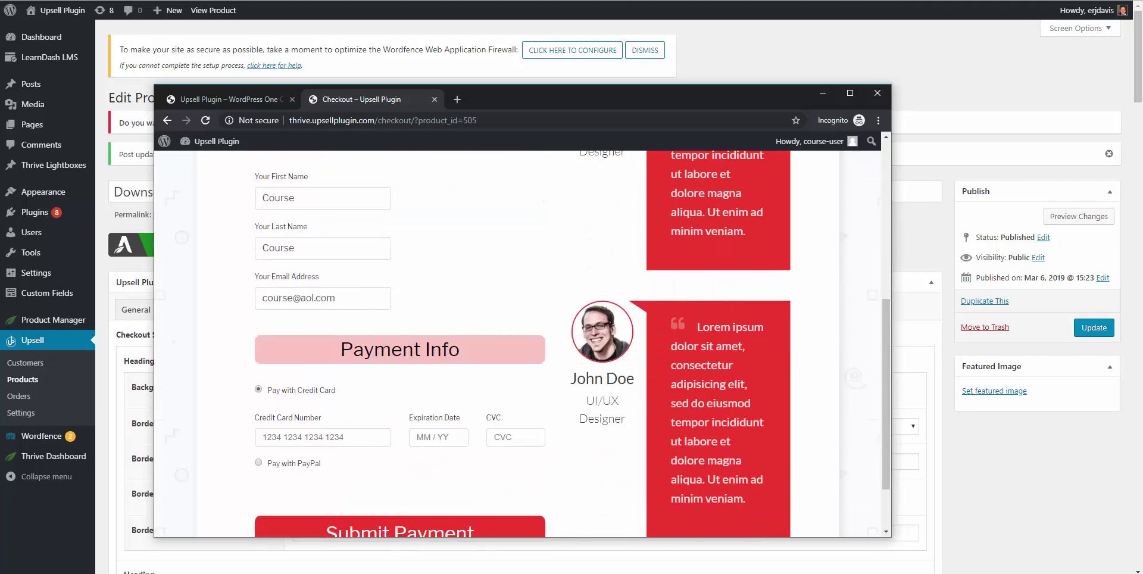
pyautogui.click(877, 93)
pyautogui.click(574, 310)
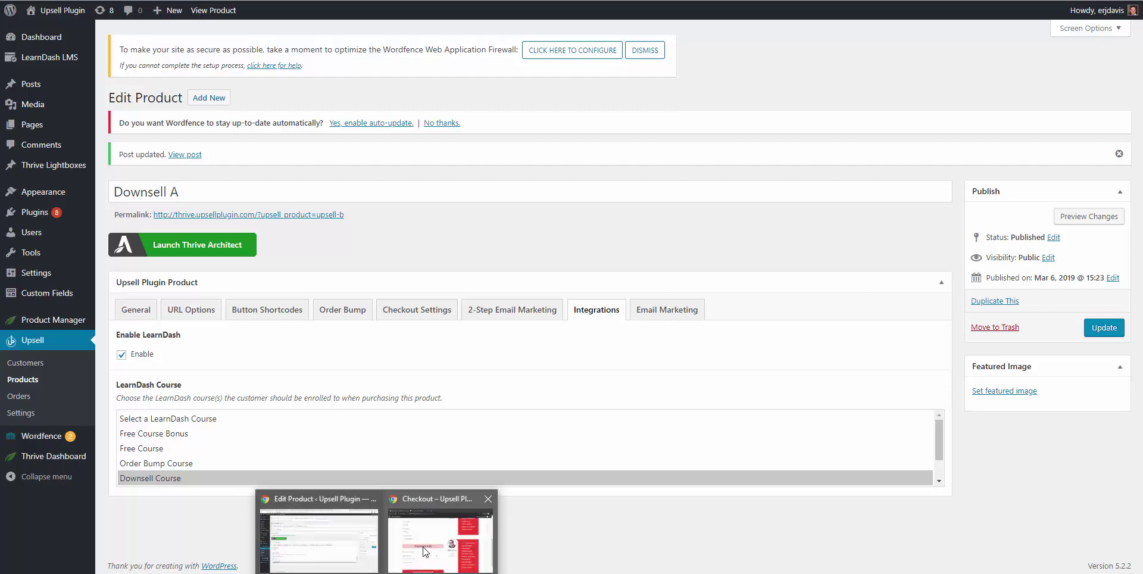
# Step: Bring the Downsell A checkout forward and scroll to its empty Payment Info card fields
pyautogui.click(441, 532)
pyautogui.scroll(-2, 306, 369)
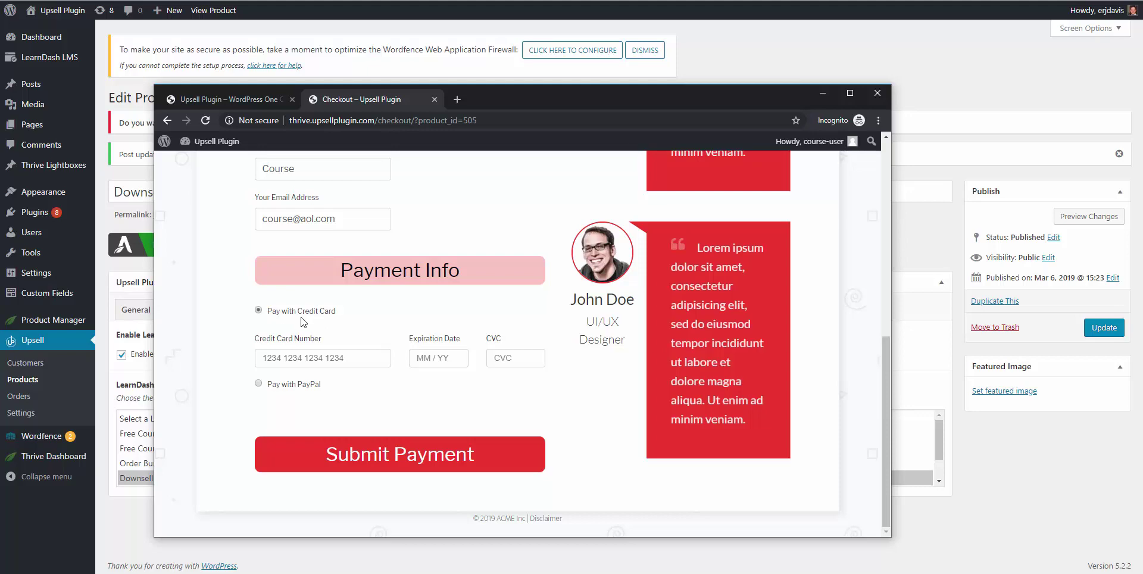
# Step: Pay for Downsell A by credit card with the test card details, reaching the $49.00 thank-you page
pyautogui.click(260, 385)
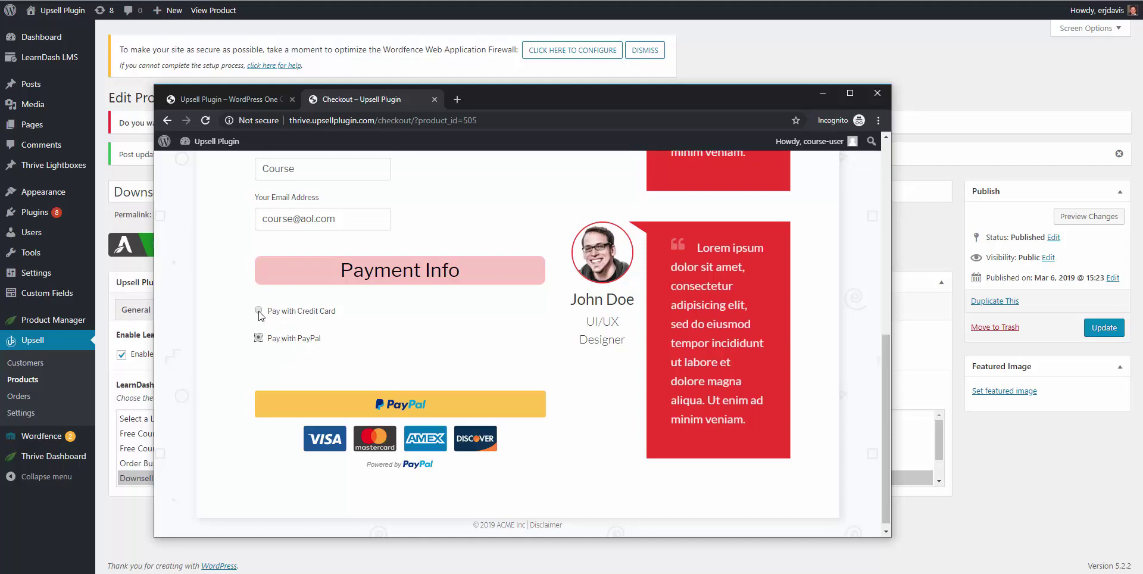
pyautogui.click(258, 310)
pyautogui.click(259, 383)
pyautogui.click(258, 310)
pyautogui.click(268, 357)
pyautogui.write('4242 4242 4242 42')
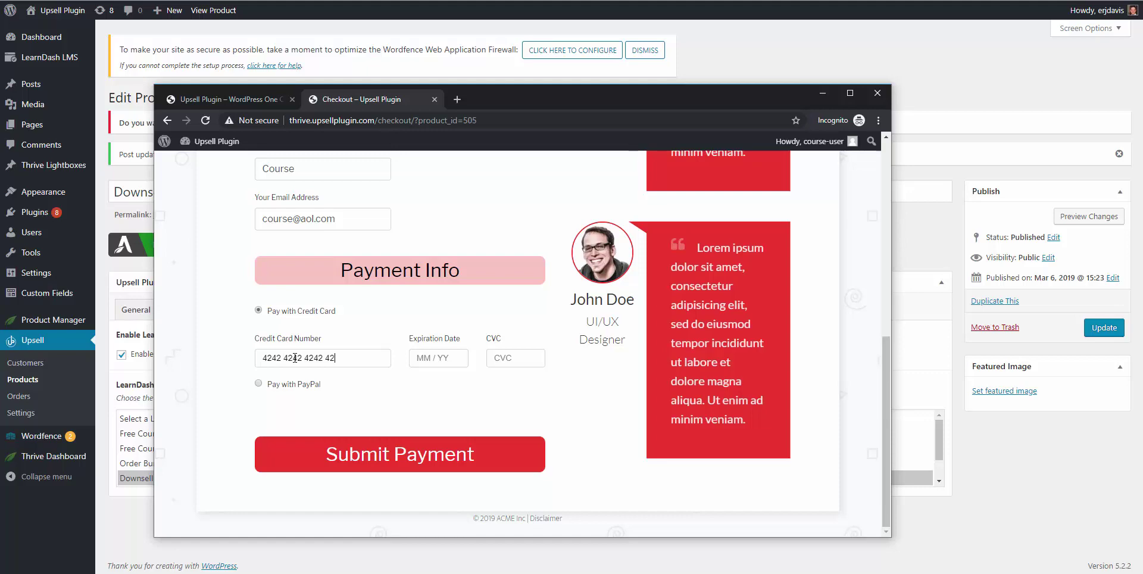
pyautogui.write('02 / 21')
pyautogui.click(386, 453)
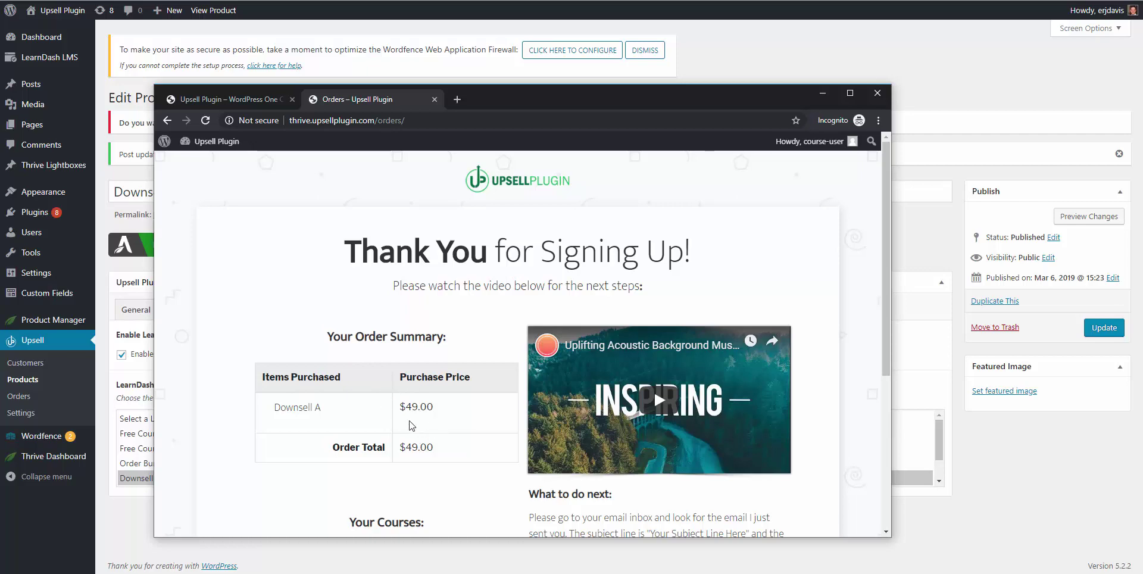
# Step: Confirm Downsell Course appears under Your Courses on the thank-you page, then return to the Users list
pyautogui.scroll(-3, 410, 428)
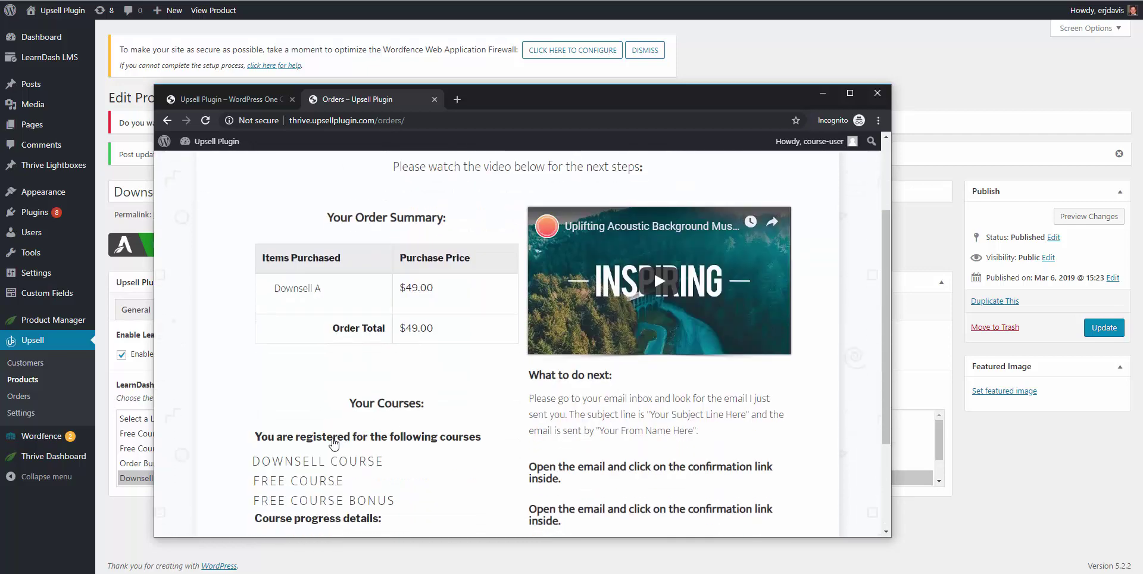
pyautogui.scroll(-1, 326, 379)
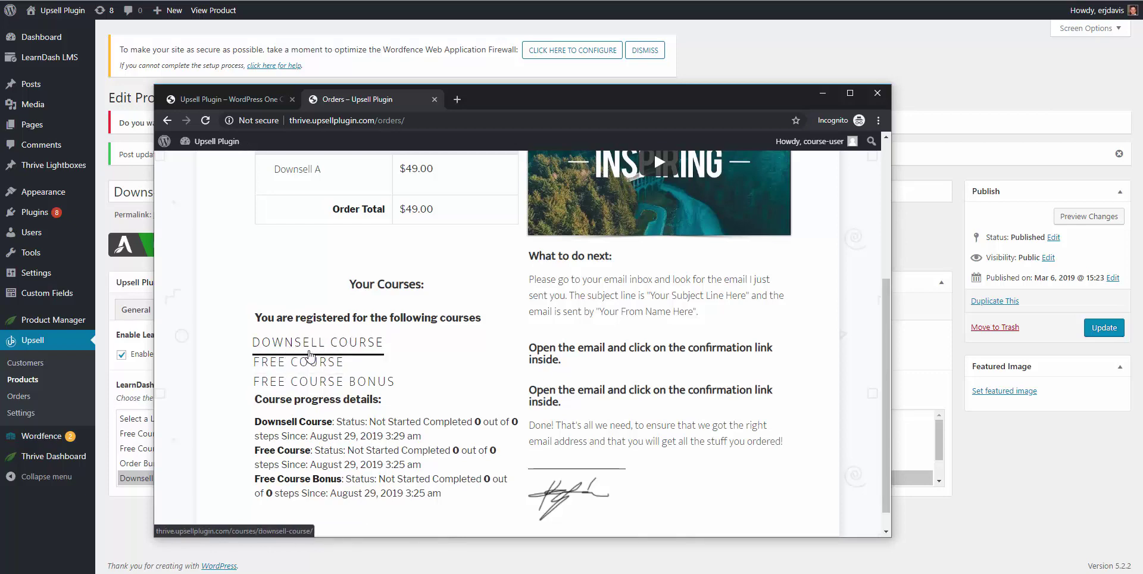
pyautogui.hotkey('alt', 'Tab')
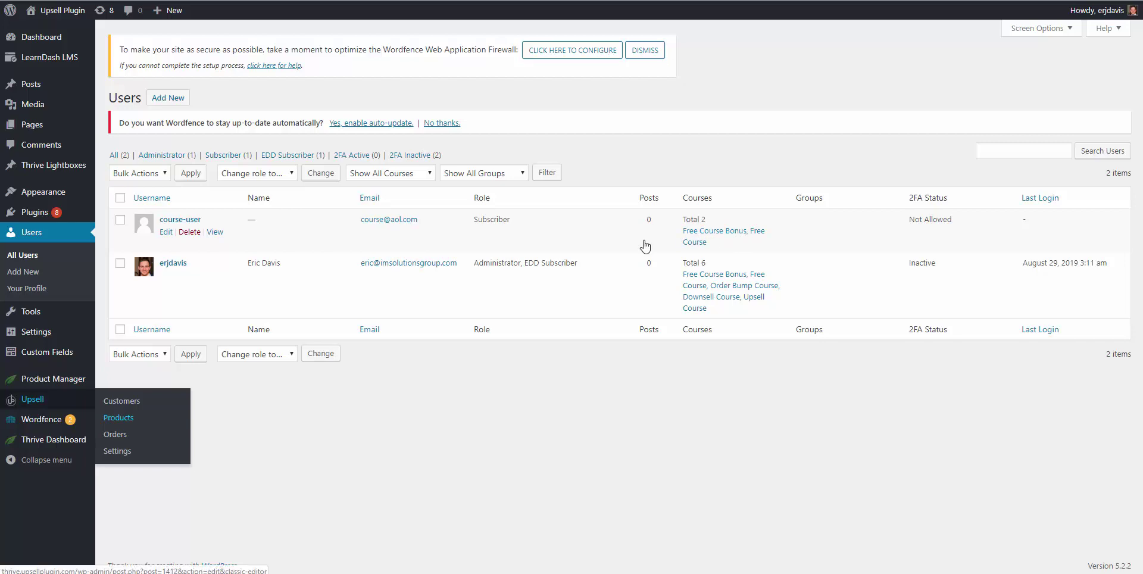
# Step: Reload the Users list to show the buyer with 3 courses, matching the order page
pyautogui.click(99, 18)
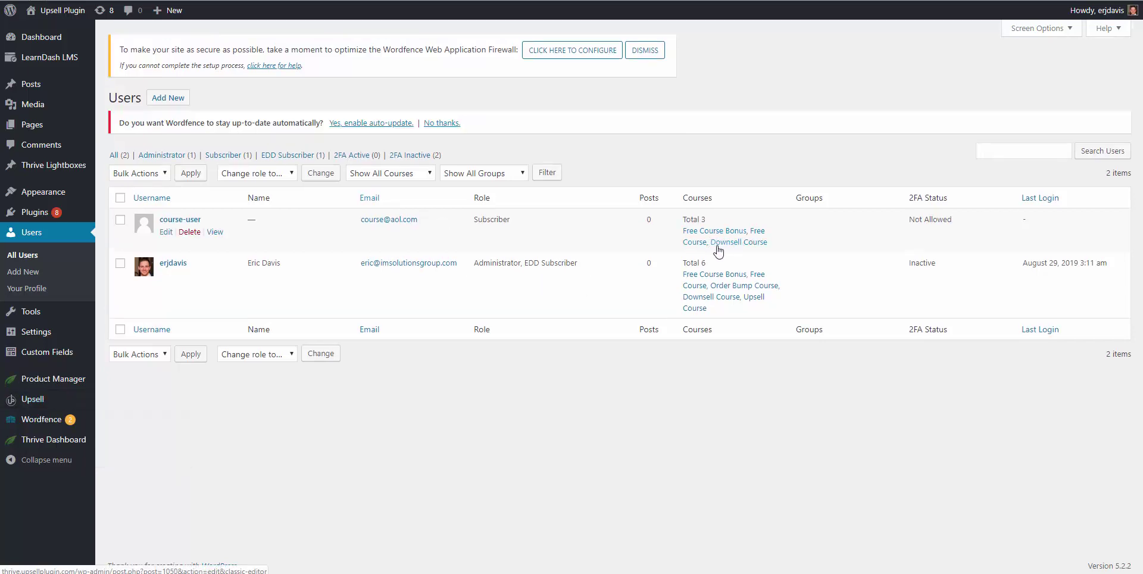
pyautogui.moveTo(376, 565)
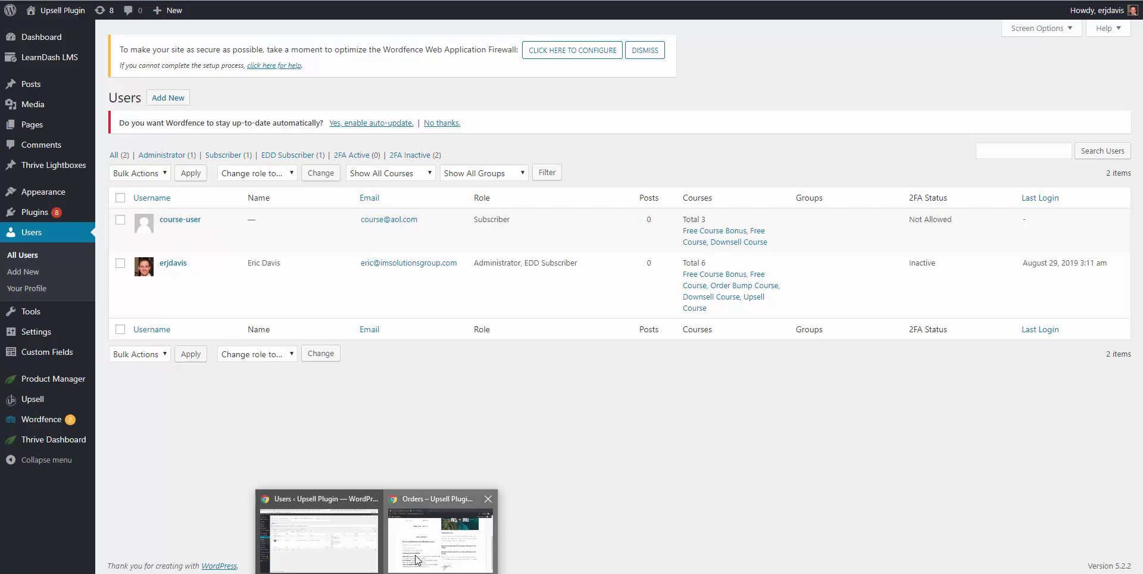
pyautogui.click(437, 509)
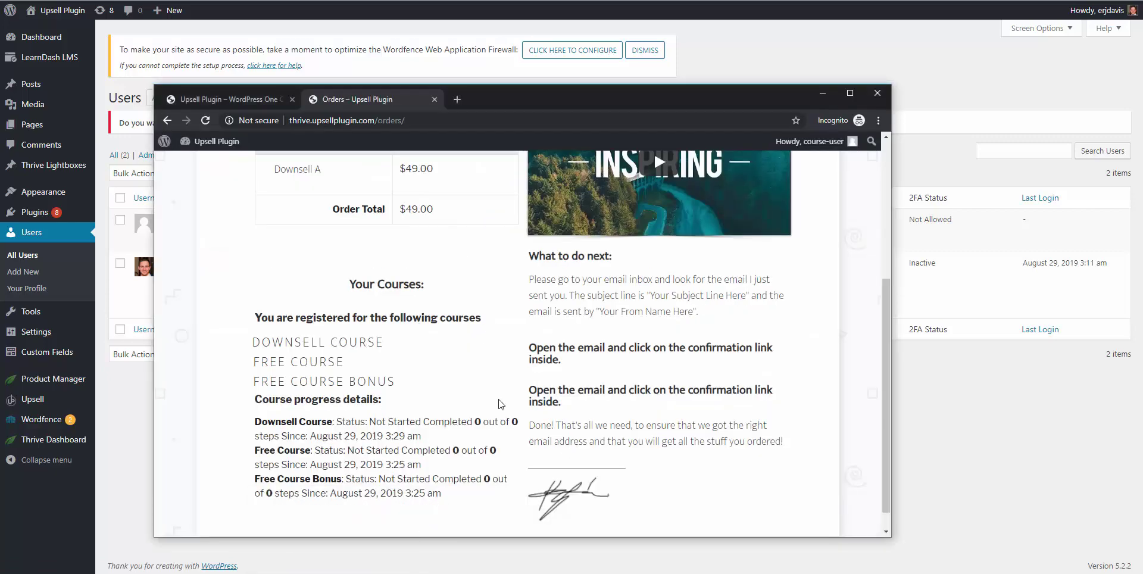
pyautogui.scroll(-1, 517, 396)
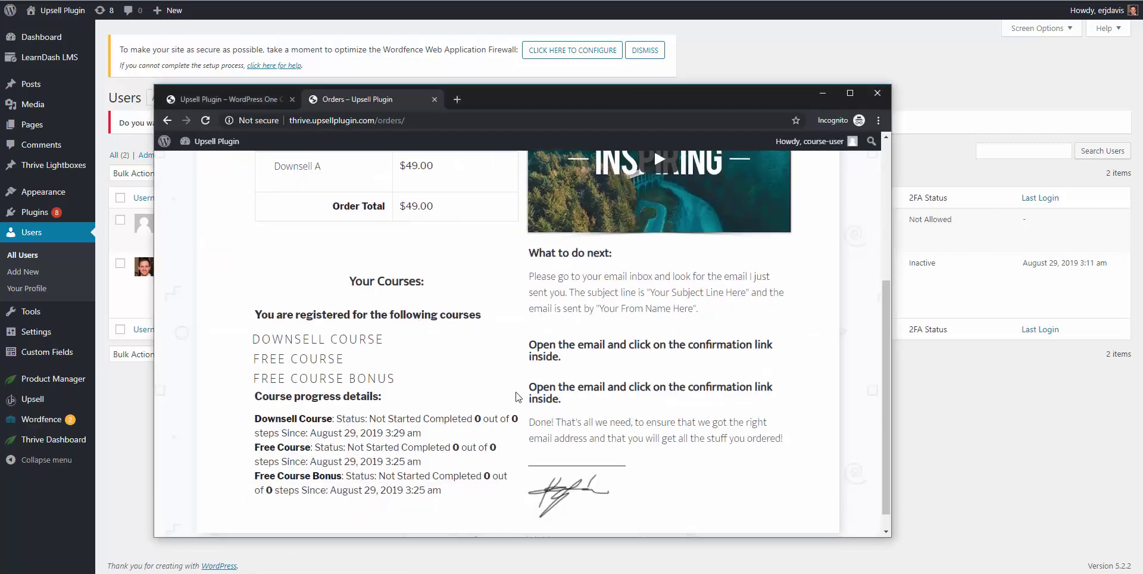
pyautogui.scroll(2, 517, 393)
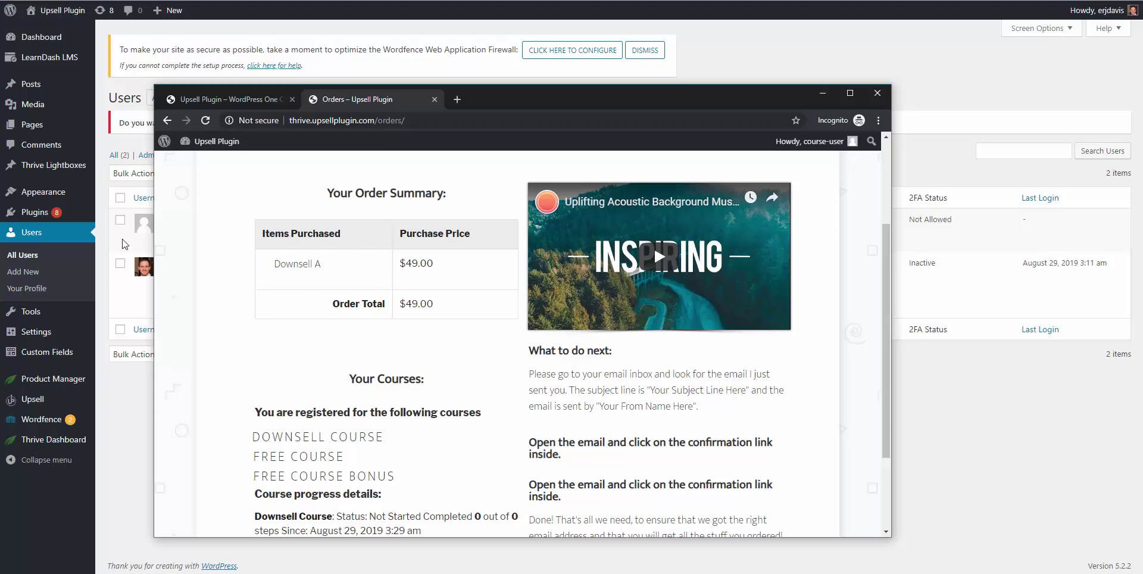
pyautogui.click(138, 406)
pyautogui.moveTo(68, 65)
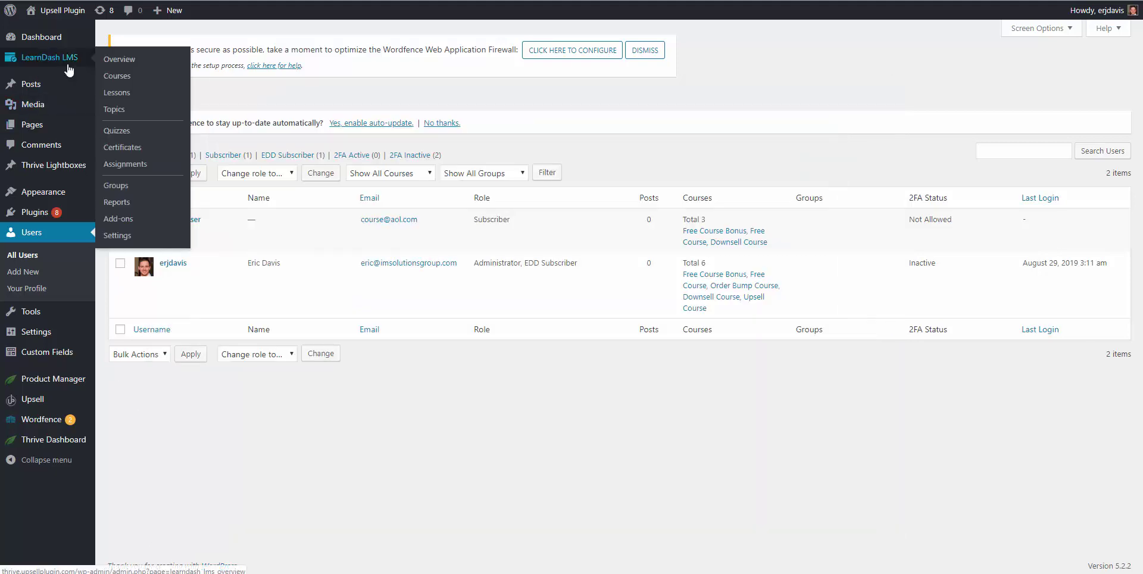
# Step: Open Downsell Course from the LearnDash courses list and show its Settings
pyautogui.click(113, 76)
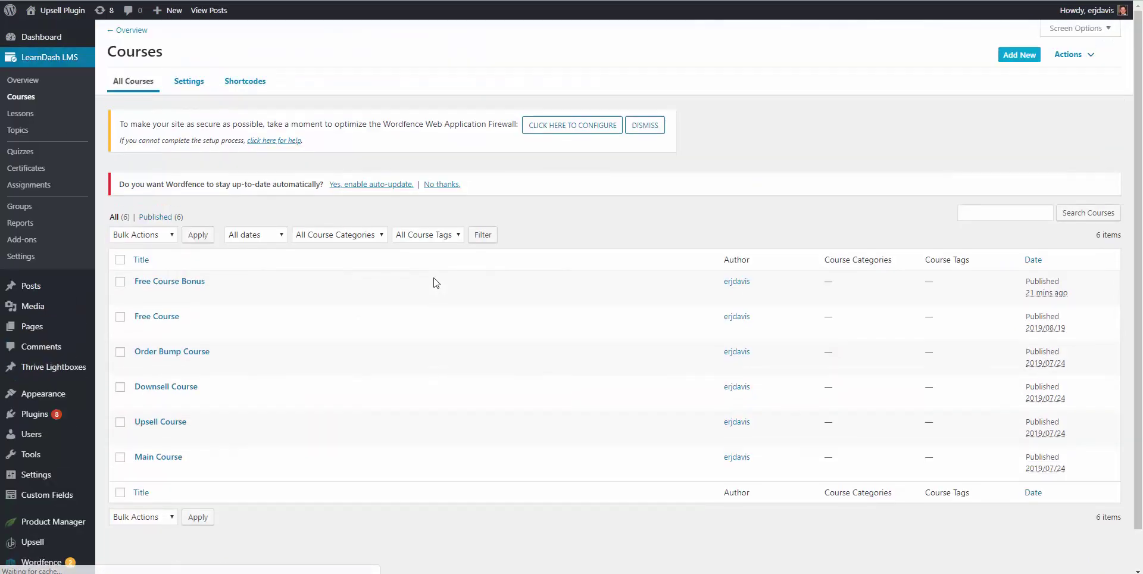
pyautogui.click(167, 388)
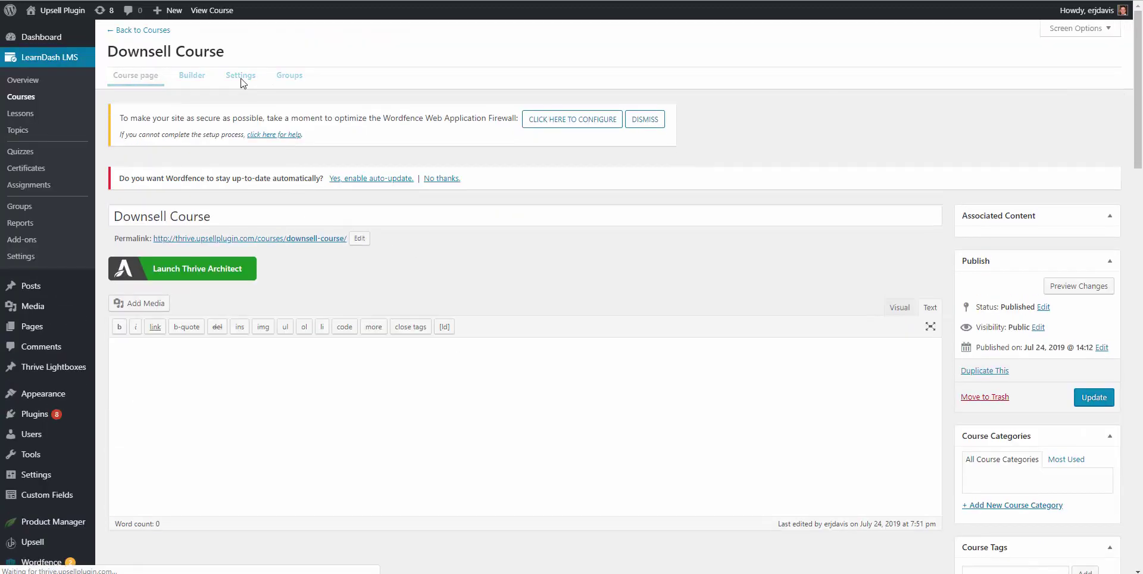
pyautogui.click(241, 81)
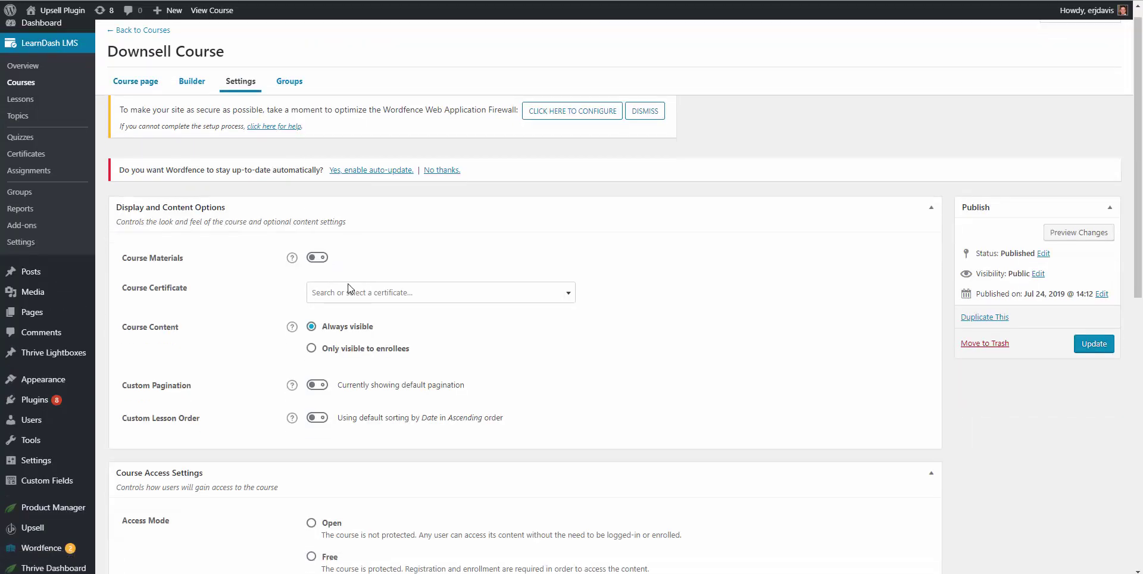
# Step: Set Downsell Course's access mode to Closed and review its 97 price and button URL
pyautogui.scroll(-4, 349, 289)
pyautogui.click(331, 457)
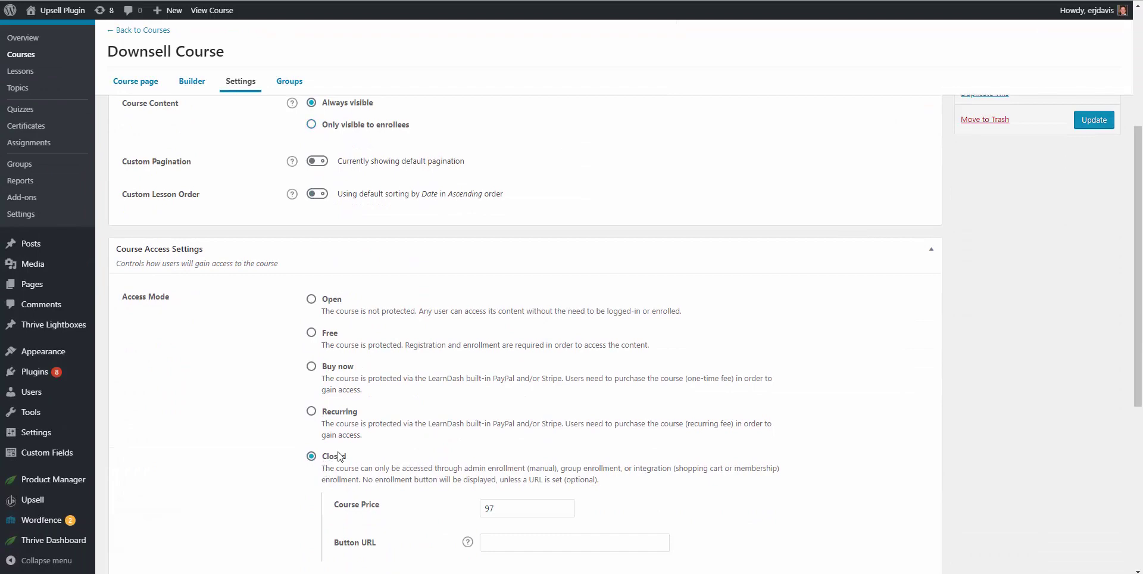
pyautogui.scroll(-1, 341, 456)
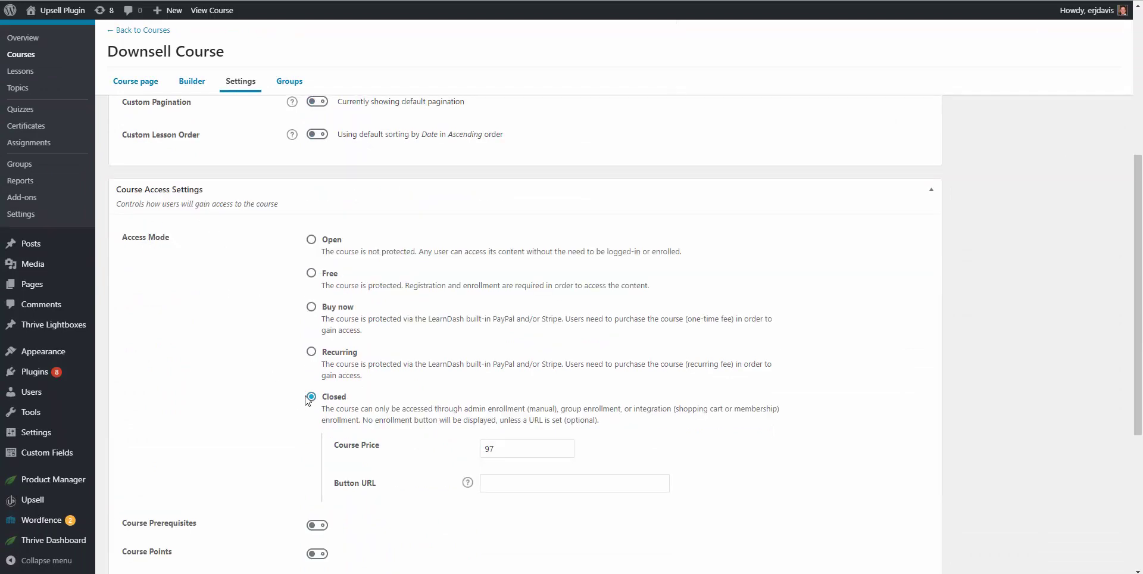
pyautogui.click(497, 452)
pyautogui.scroll(-1, 452, 458)
pyautogui.click(487, 425)
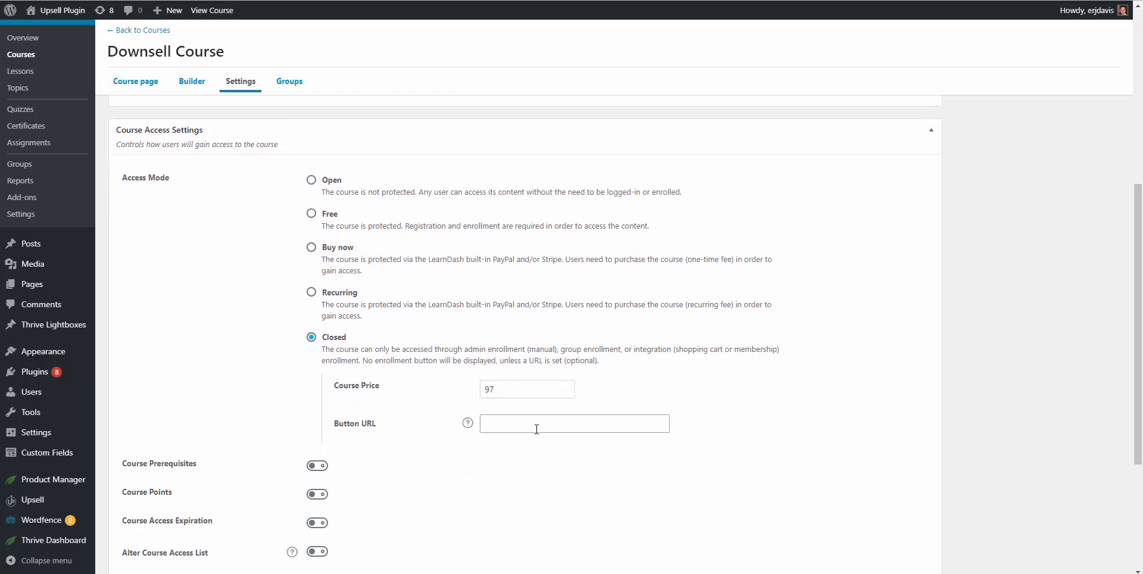
pyautogui.click(487, 422)
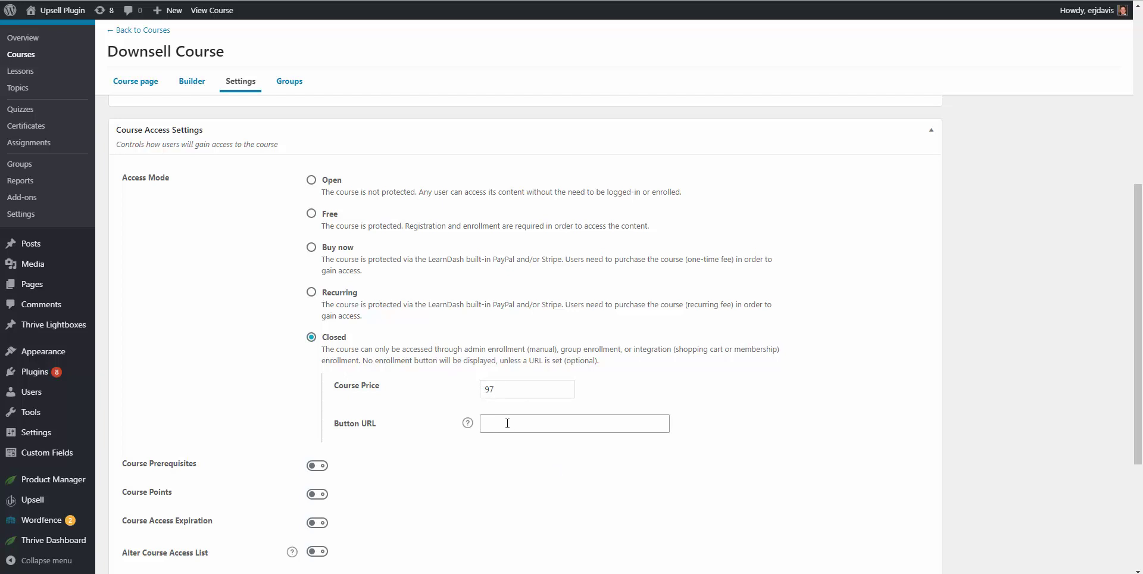
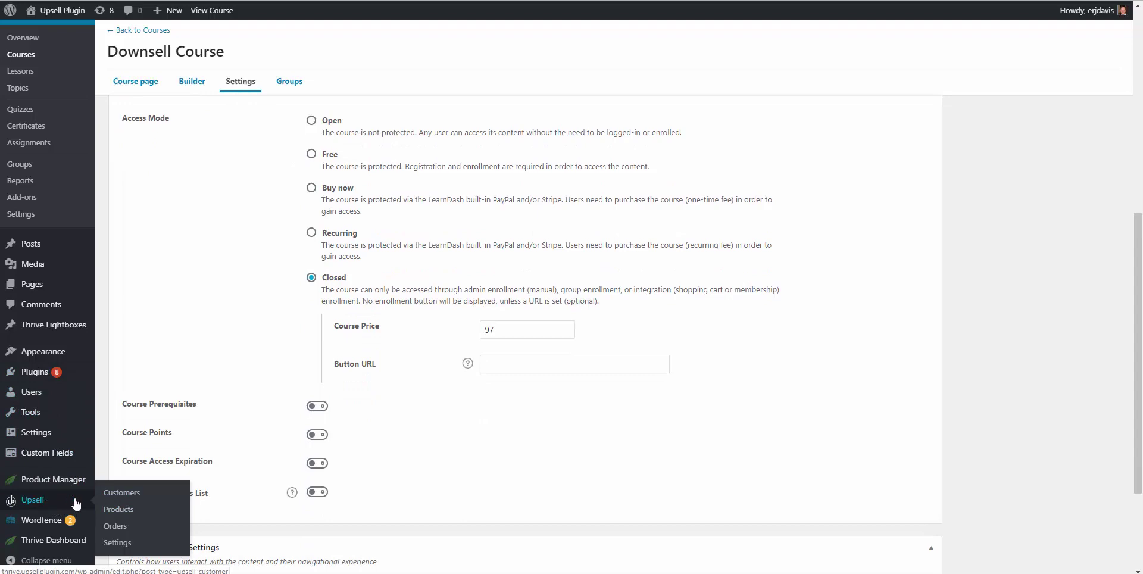
# Step: Go to the Upsell Products list and start a new product with Add New
pyautogui.rightClick(118, 509)
pyautogui.click(169, 380)
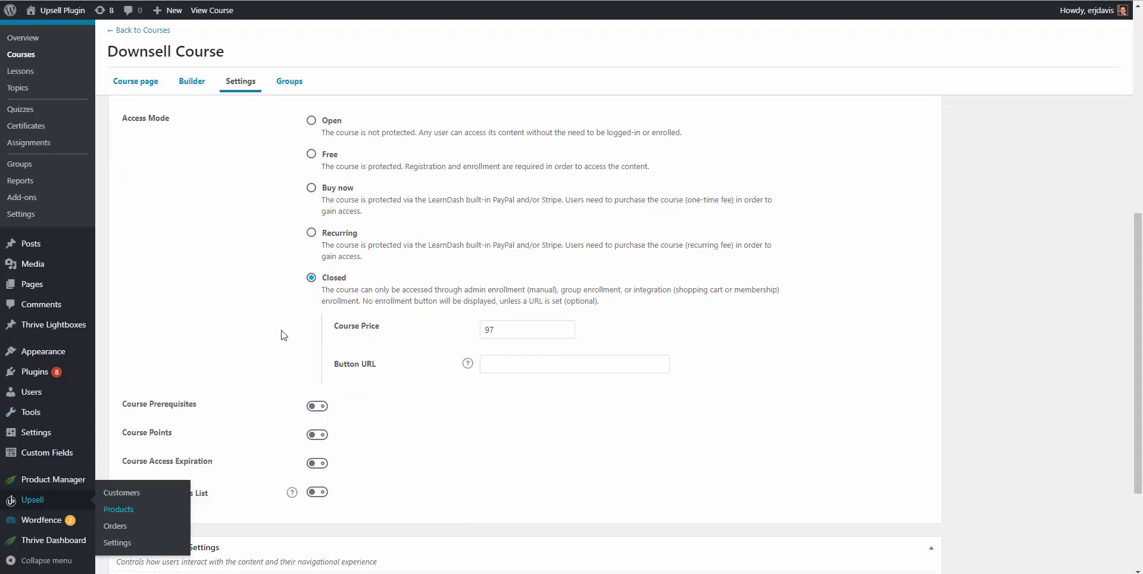
pyautogui.click(9, 500)
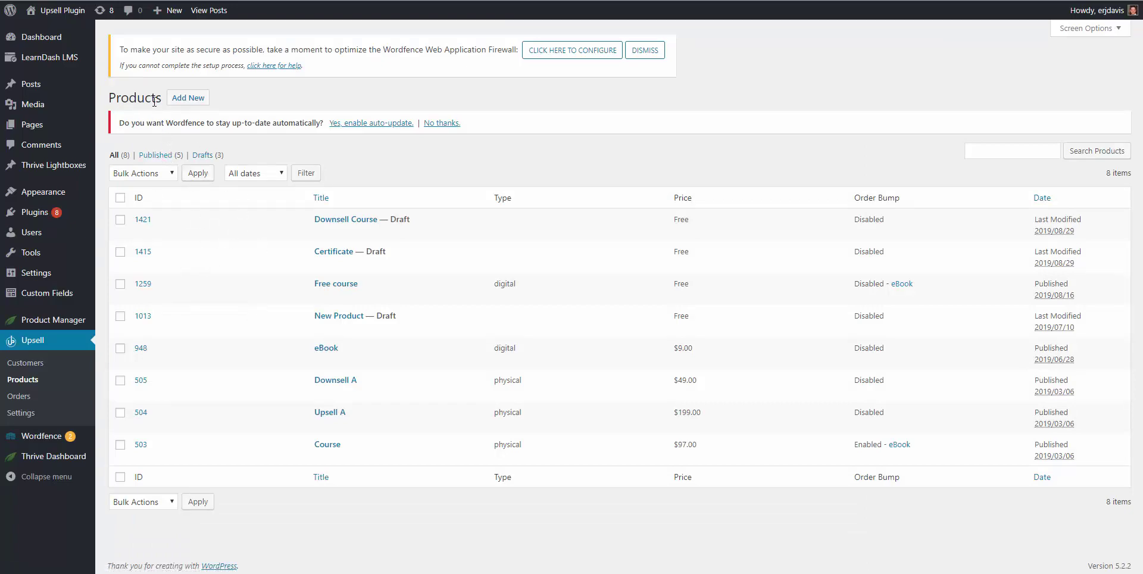
pyautogui.click(187, 97)
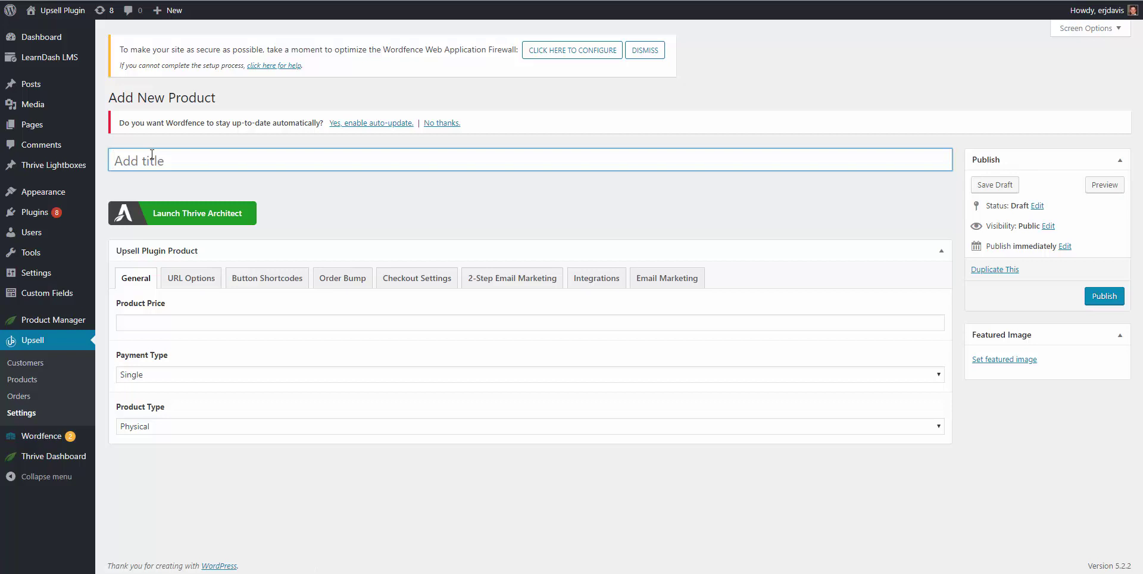
# Step: Title the new product 'Downsell Course' and set its price to 97
pyautogui.write('Downsell Course')
pyautogui.click(124, 315)
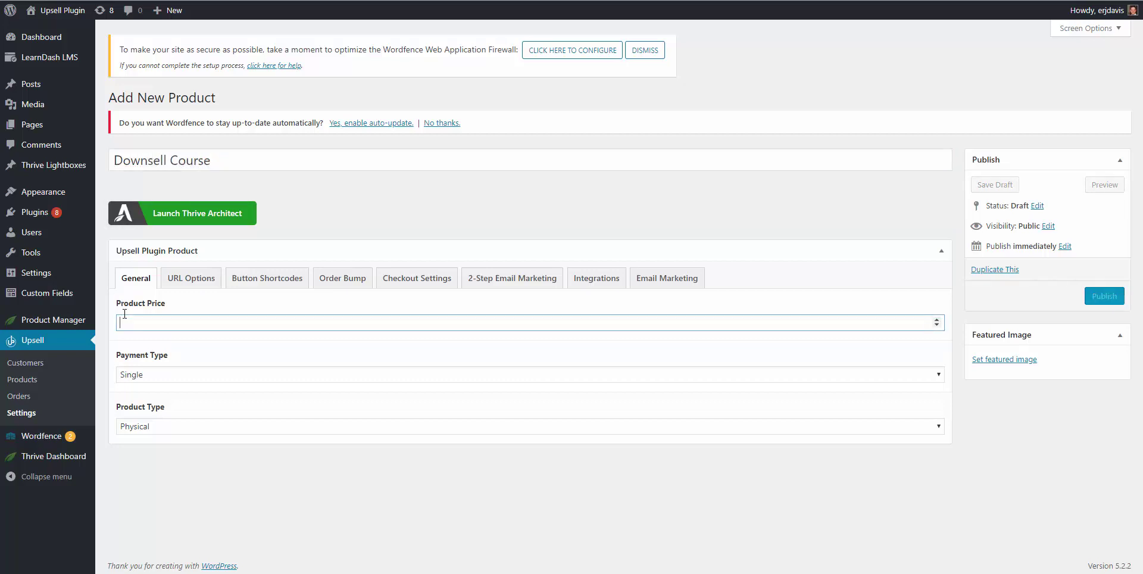
pyautogui.write('97')
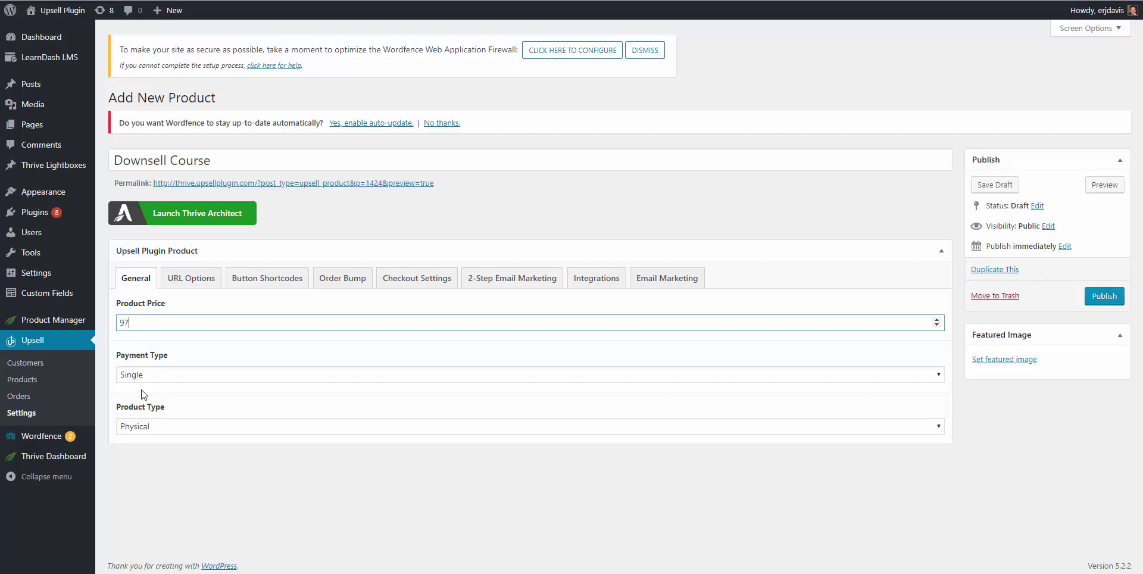
# Step: Keep Single payment type, set Product Type to Digital, and view the Digital settings
pyautogui.click(156, 376)
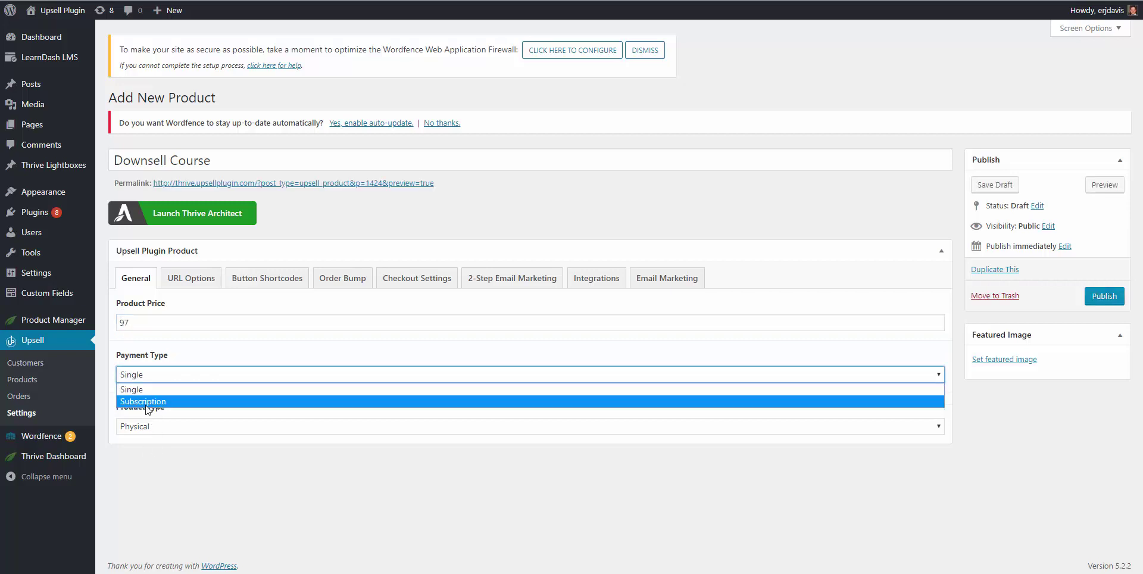
pyautogui.click(144, 402)
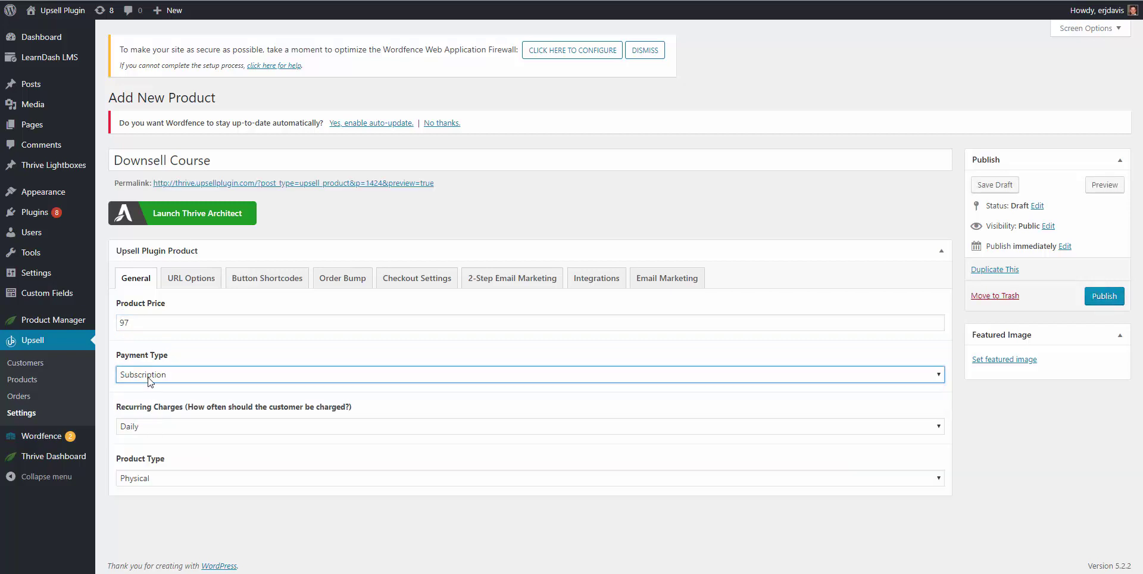
pyautogui.click(142, 426)
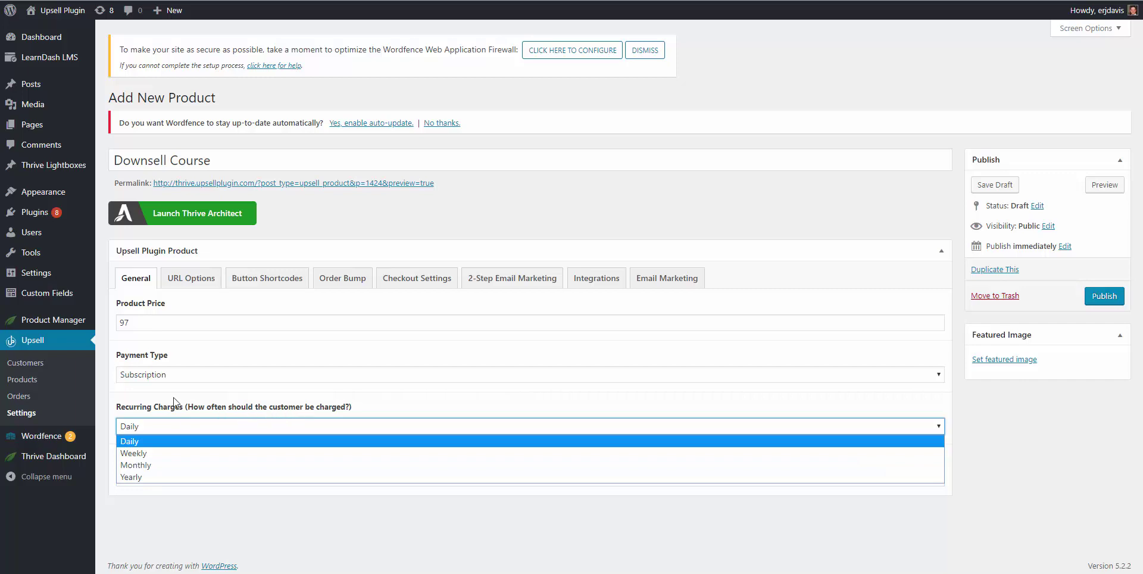
pyautogui.click(147, 378)
pyautogui.click(148, 386)
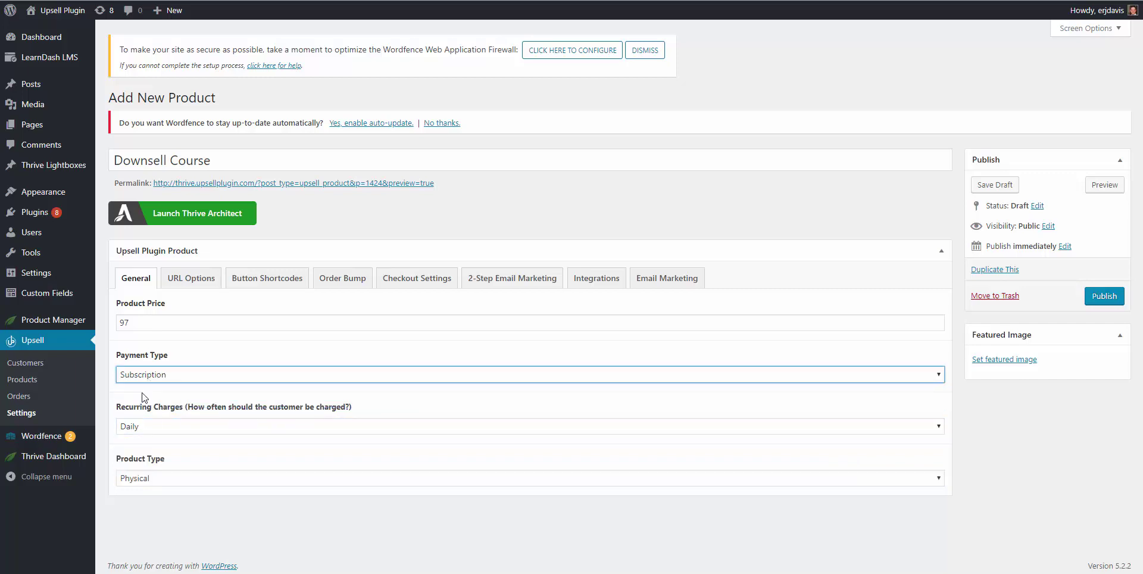
pyautogui.click(143, 428)
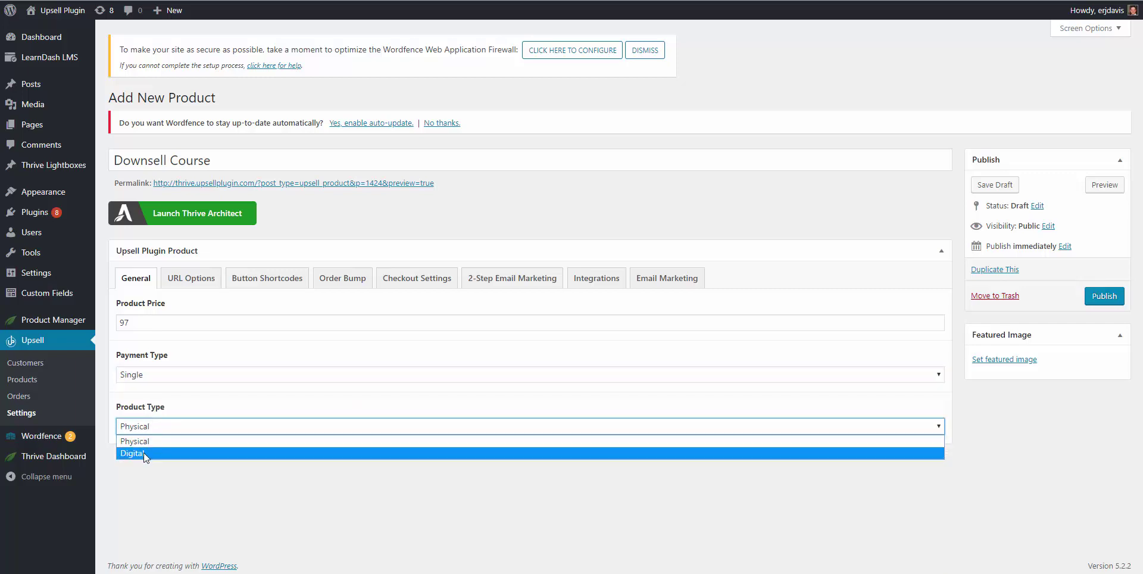
pyautogui.click(149, 447)
pyautogui.click(179, 279)
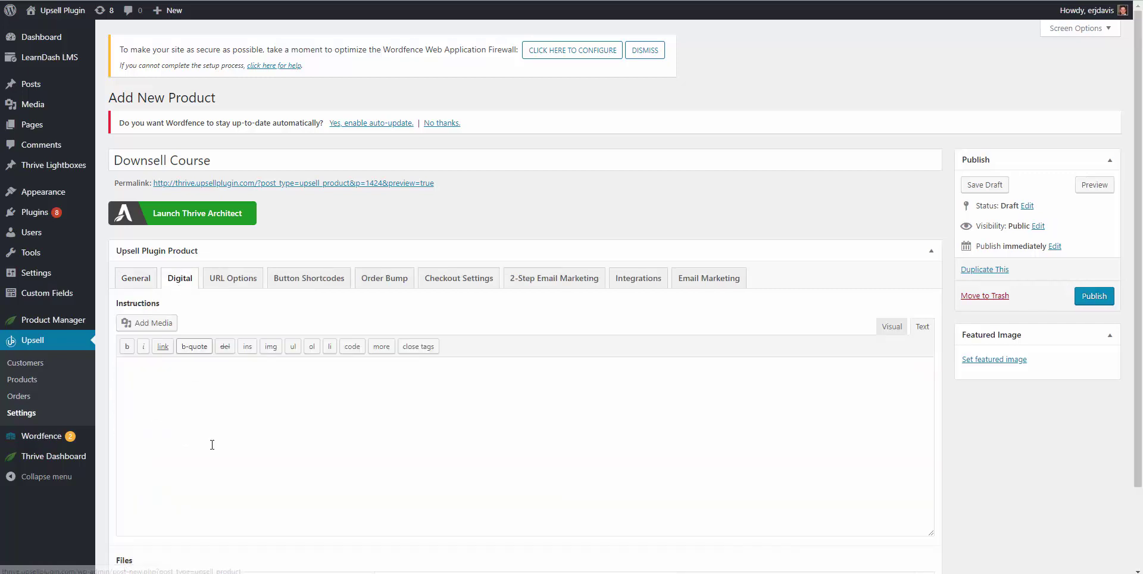
# Step: Show the product's generated purchase and skip-purchase URLs under URL Options
pyautogui.scroll(-3, 179, 542)
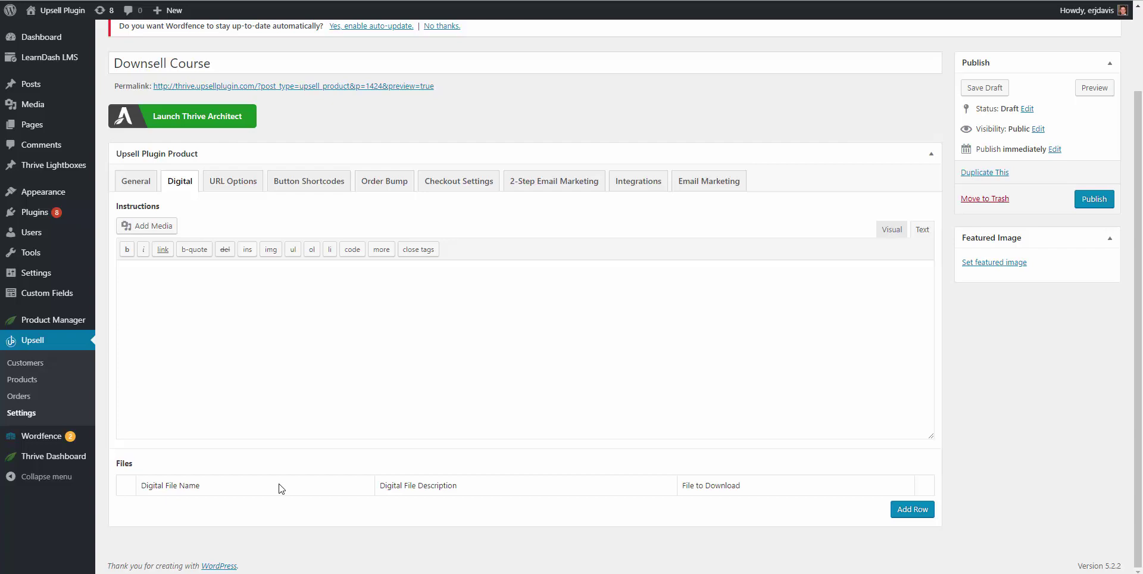
pyautogui.click(246, 185)
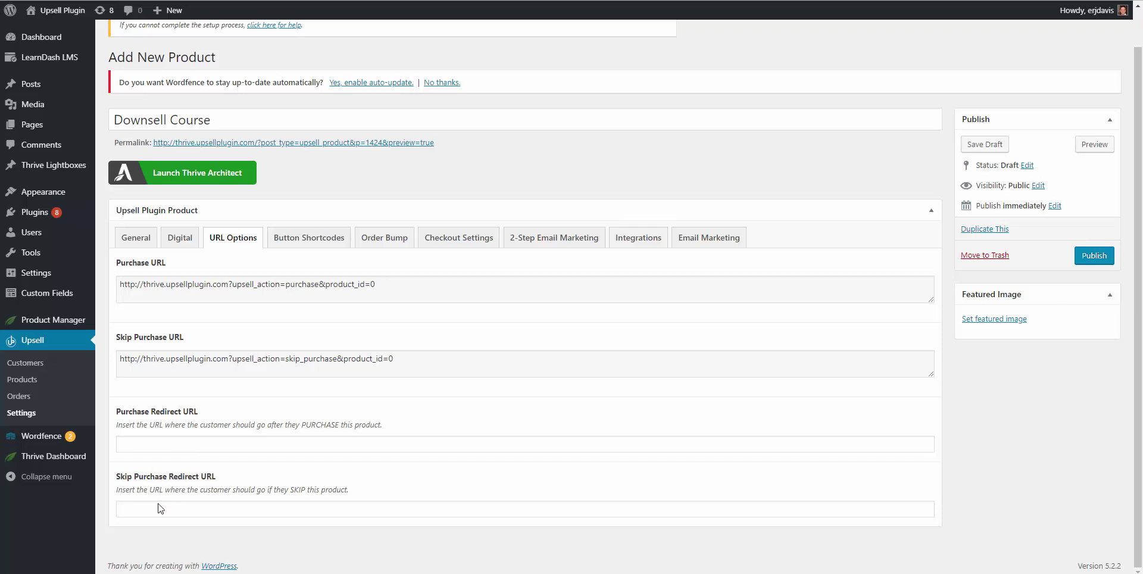
# Step: Review the Order Bump tab, then browse the Checkout Settings style options and field placeholders
pyautogui.click(364, 245)
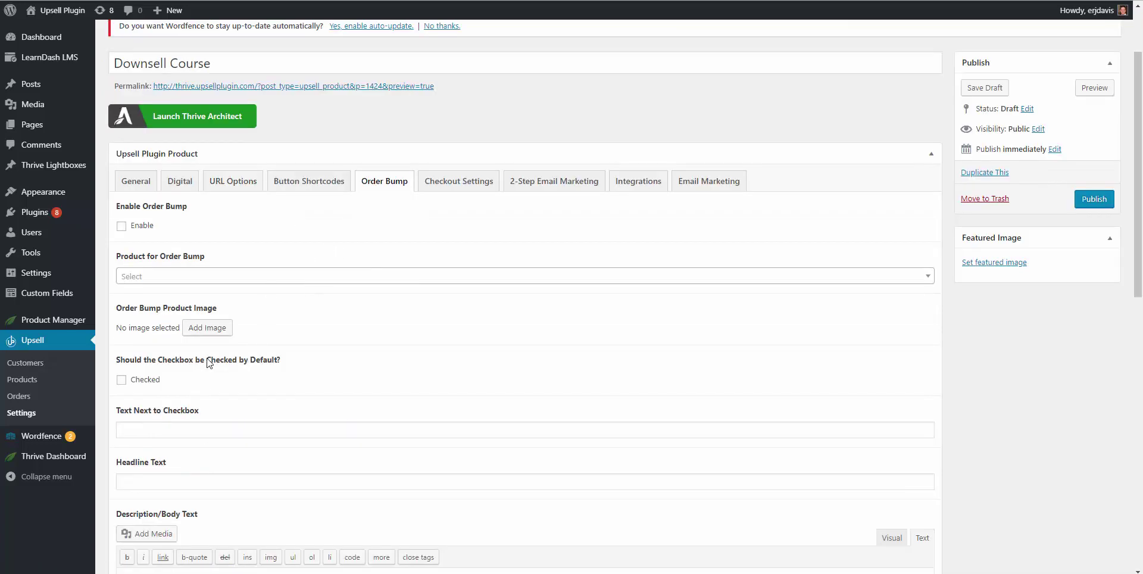
pyautogui.click(468, 189)
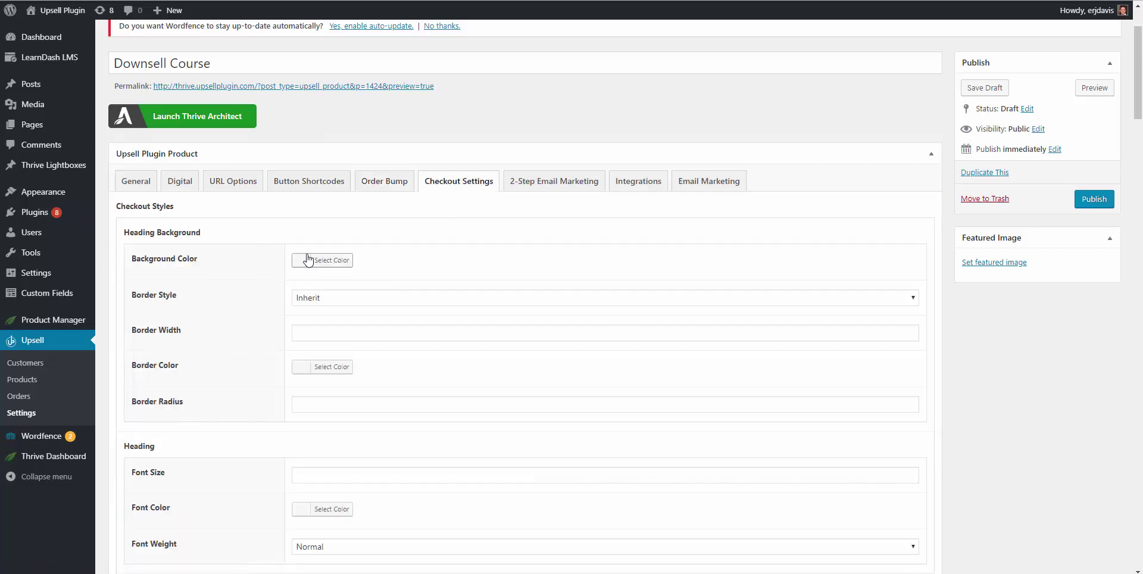
pyautogui.scroll(-7, 206, 395)
pyautogui.scroll(-9, 217, 394)
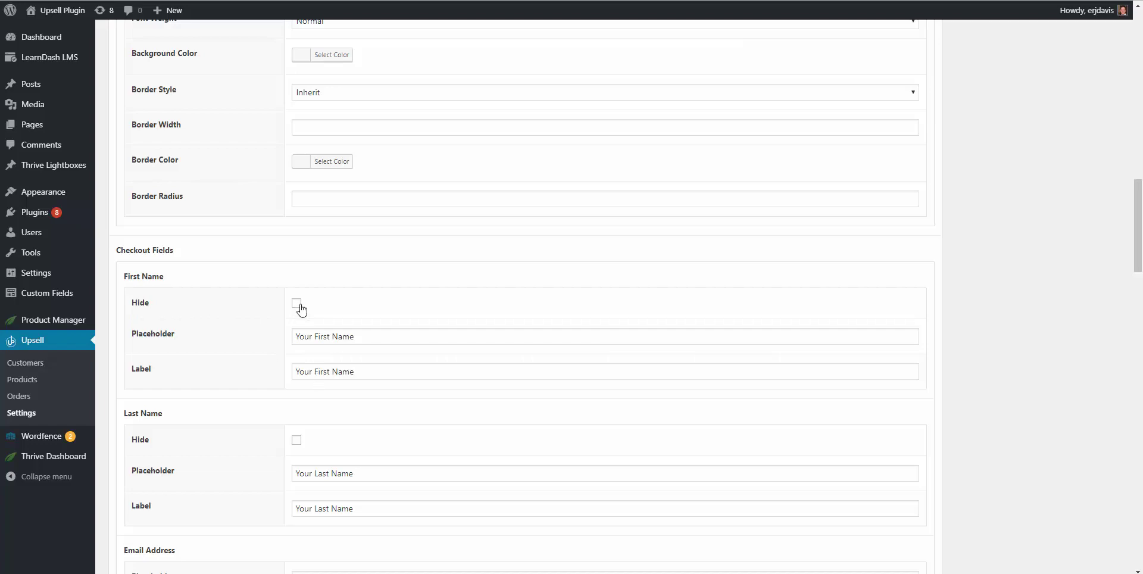
pyautogui.scroll(-1, 301, 357)
pyautogui.scroll(18, 346, 331)
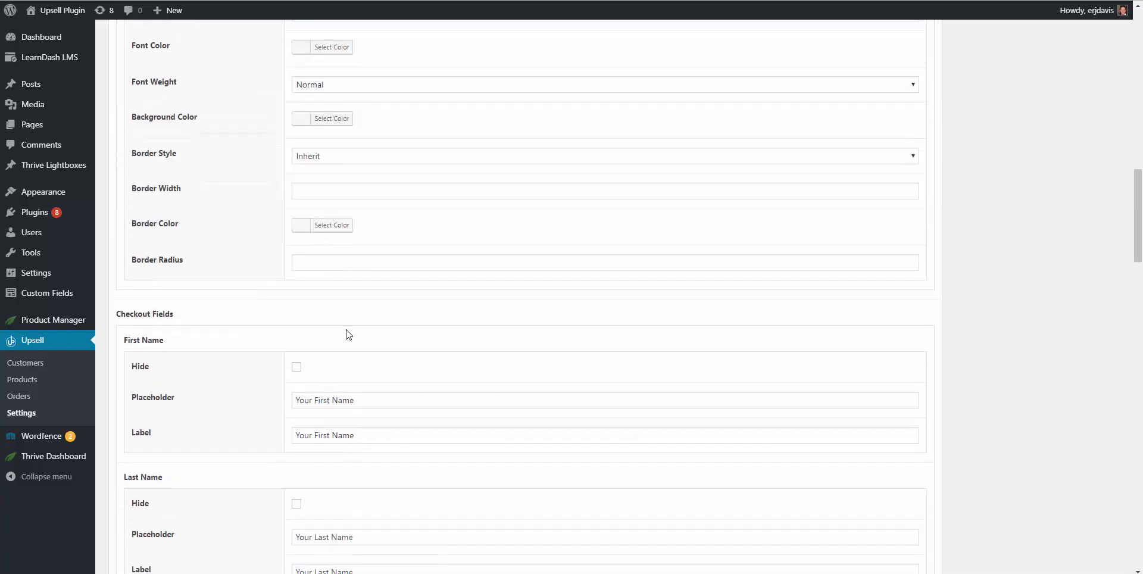
pyautogui.scroll(3, 353, 327)
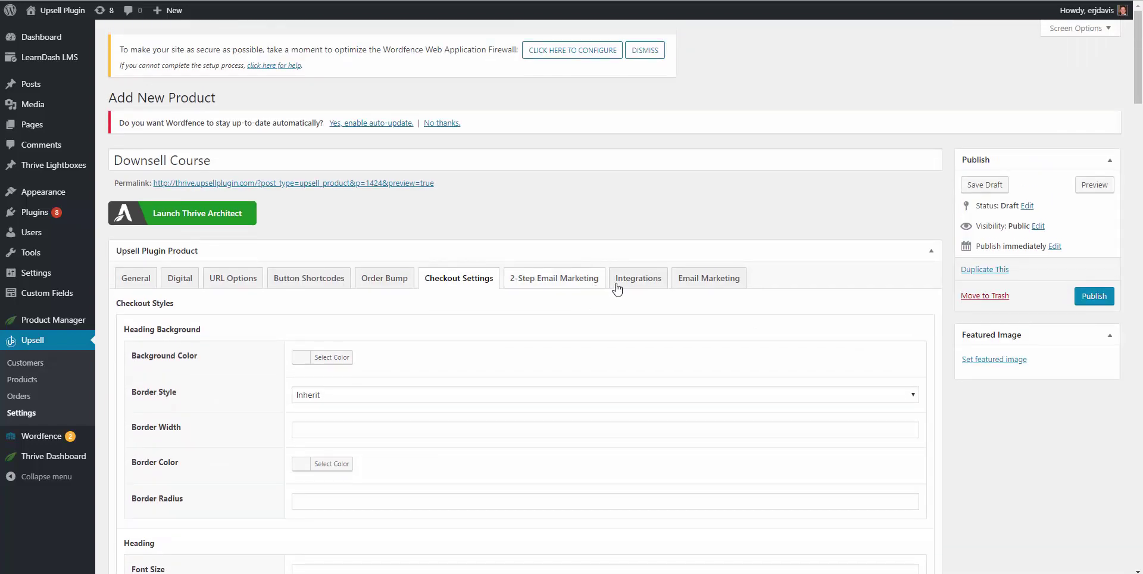
# Step: Enable LearnDash, select Order Bump Course, Free Course, Free Course Bonus and Downsell Course, then publish
pyautogui.click(615, 286)
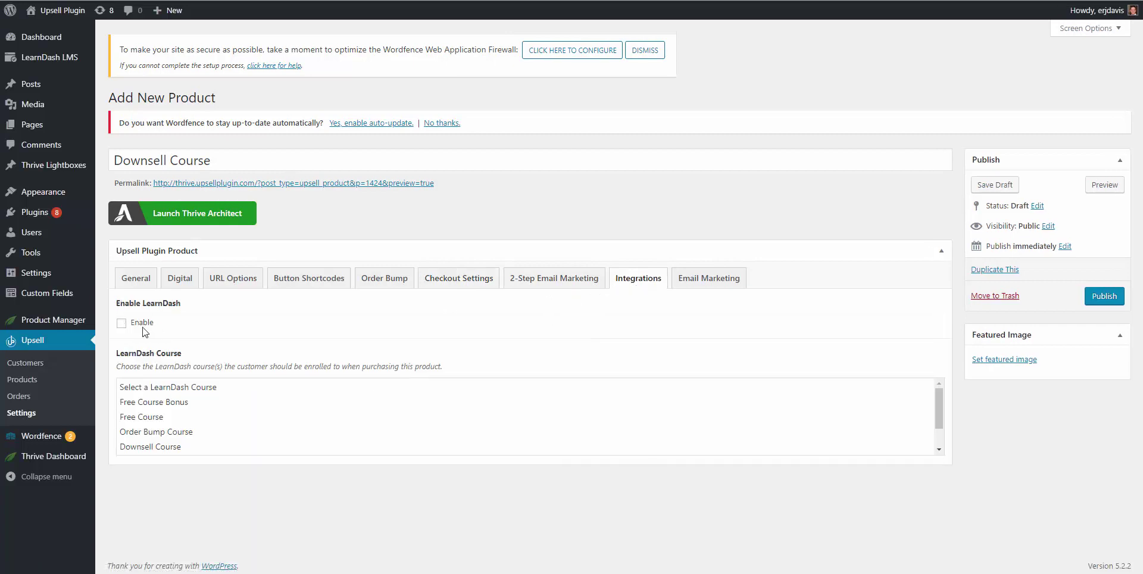
pyautogui.click(122, 322)
pyautogui.click(149, 432)
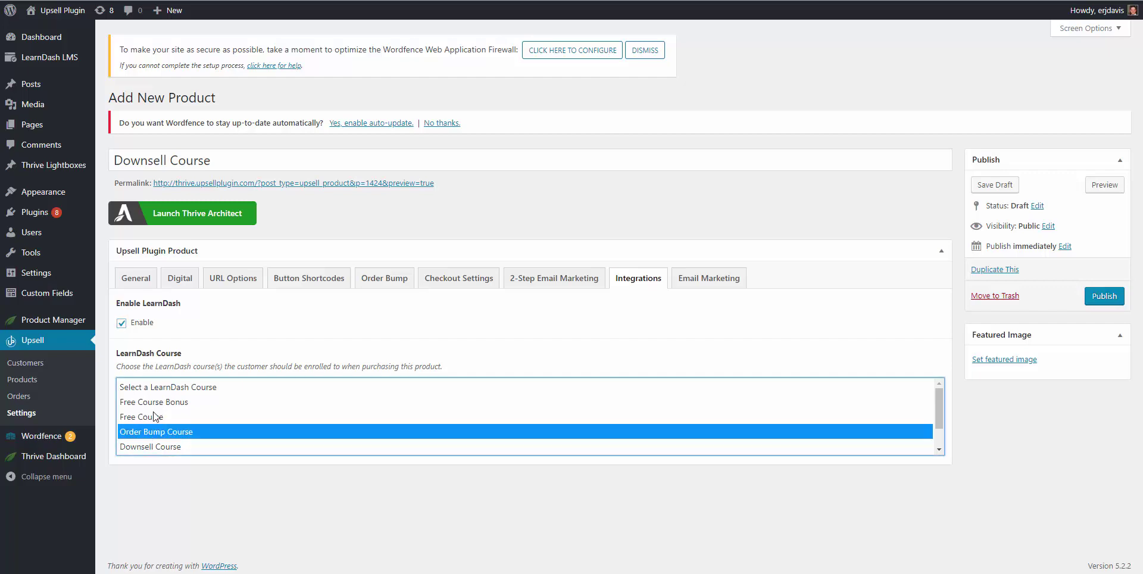
pyautogui.keyDown('ctrl'); pyautogui.click(156, 416); pyautogui.keyUp('ctrl')
pyautogui.keyDown('ctrl'); pyautogui.click(154, 402); pyautogui.keyUp('ctrl')
pyautogui.keyDown('ctrl'); pyautogui.click(155, 447); pyautogui.keyUp('ctrl')
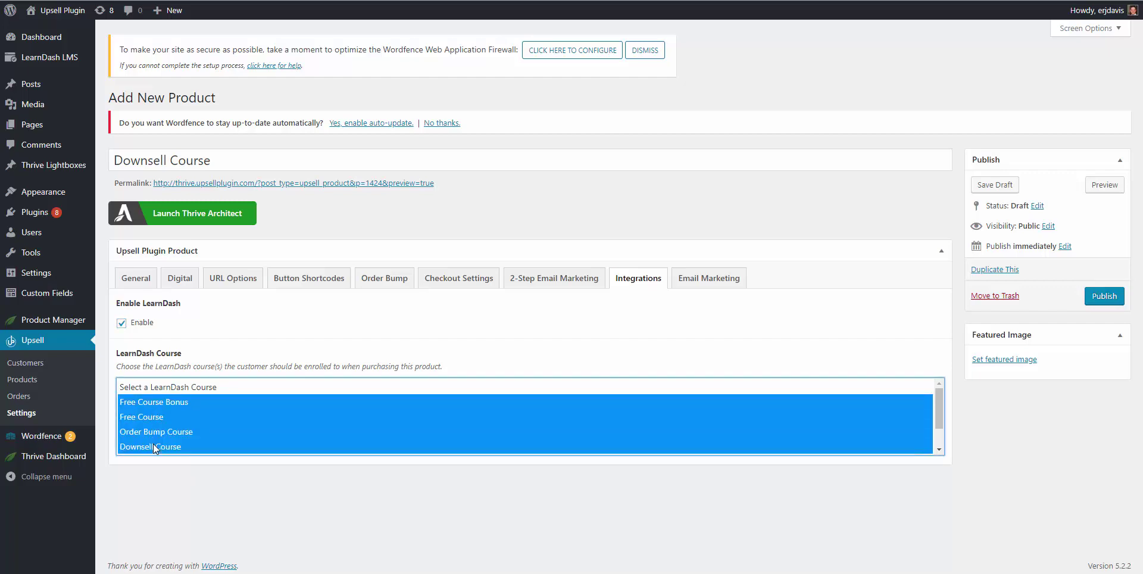
pyautogui.click(566, 319)
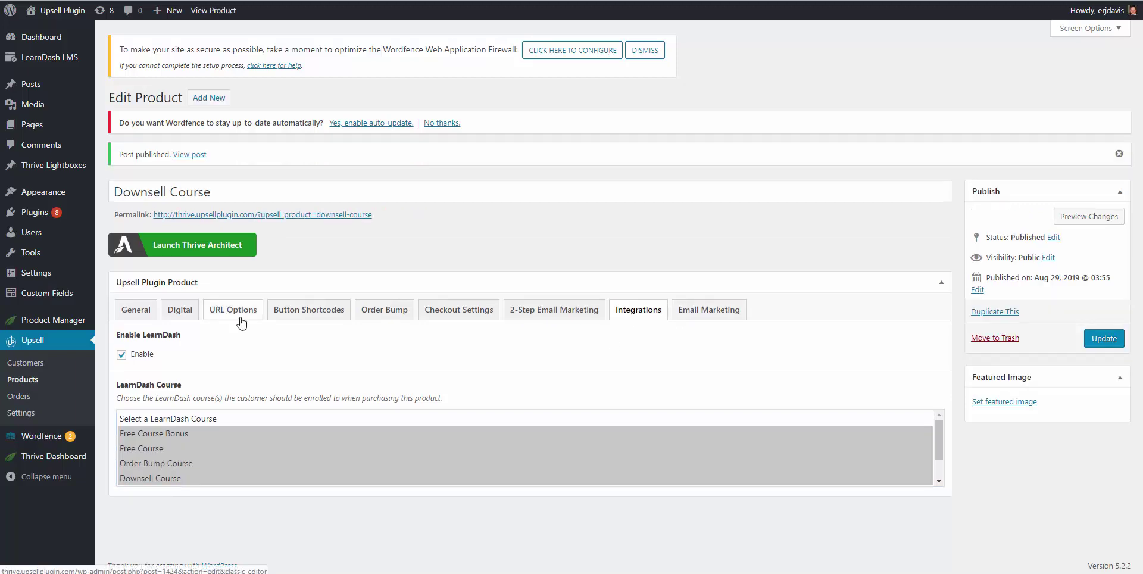
# Step: Copy the purchase URL ending in product_id=1424 from URL Options
pyautogui.click(232, 310)
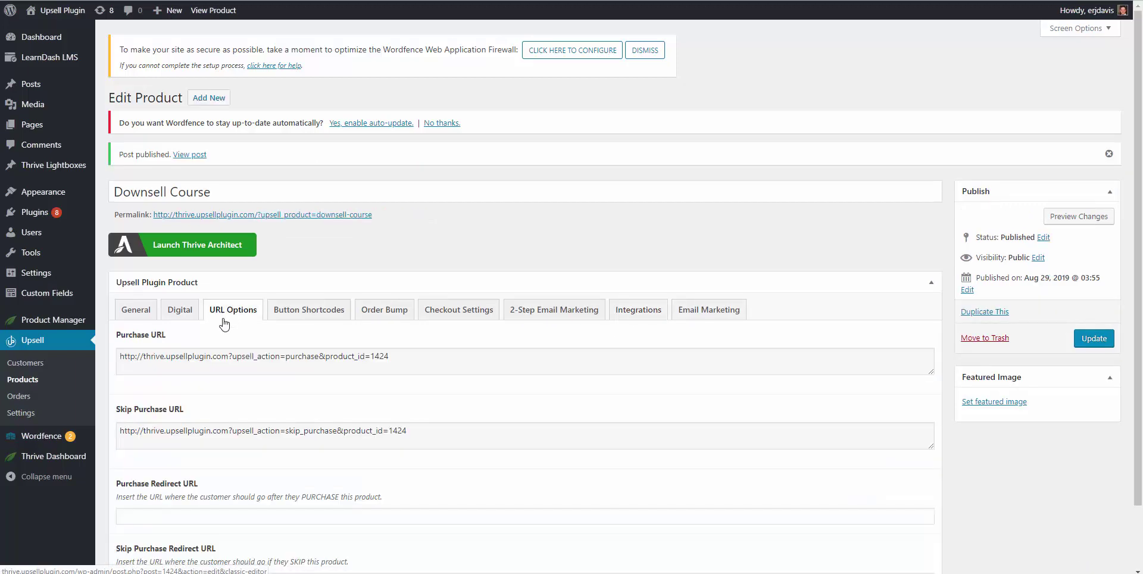
pyautogui.click(248, 355)
pyautogui.rightClick(248, 351)
pyautogui.click(265, 361)
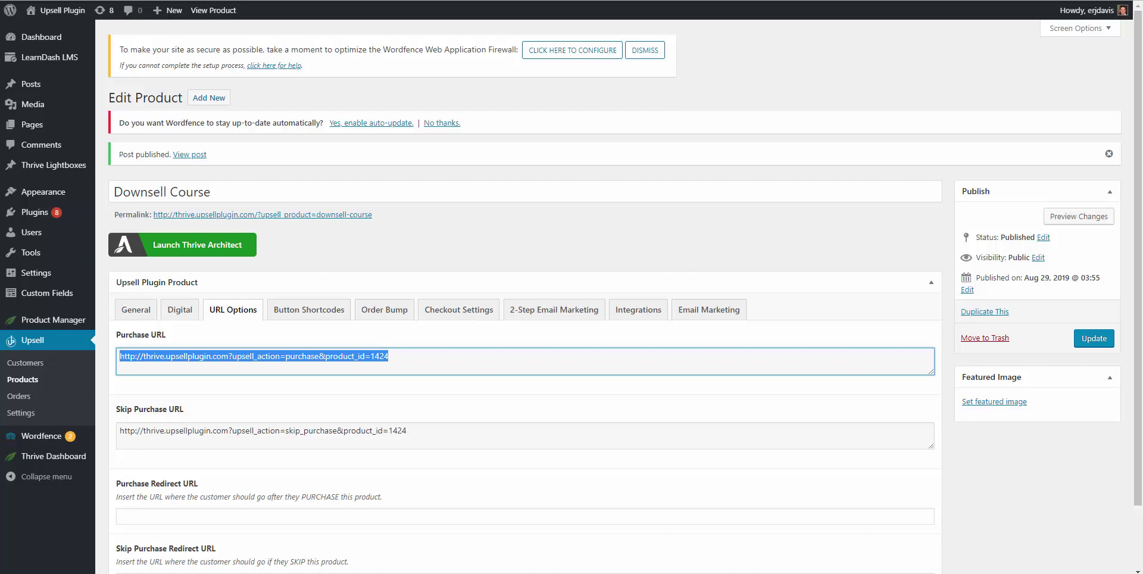
# Step: Replace the Downsell Course Button URL with the copied purchase link
pyautogui.hotkey('ctrl', 'Tab')
pyautogui.click(523, 368)
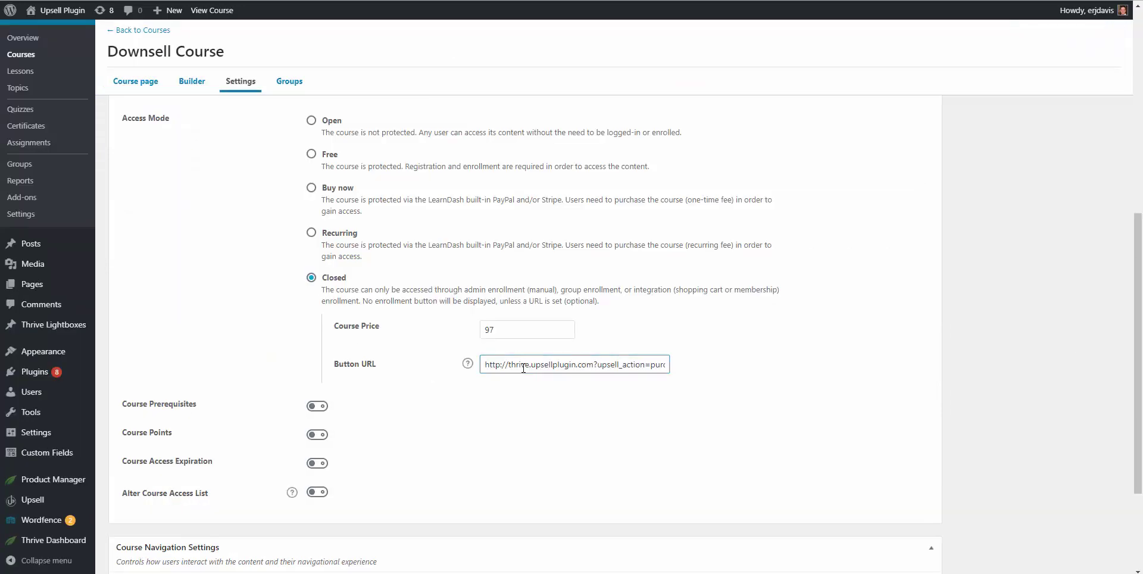
pyautogui.hotkey('ctrl', 'a')
pyautogui.hotkey('ctrl', 'v')
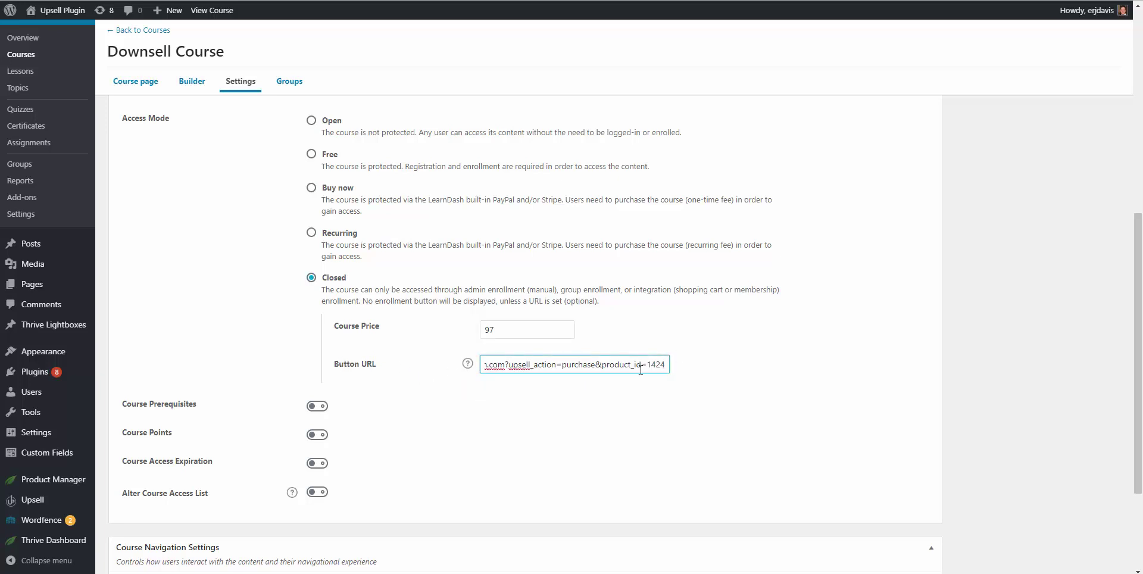
# Step: Load the purchase link in a new incognito window to reach the $97.00 checkout
pyautogui.hotkey('alt', 'f')
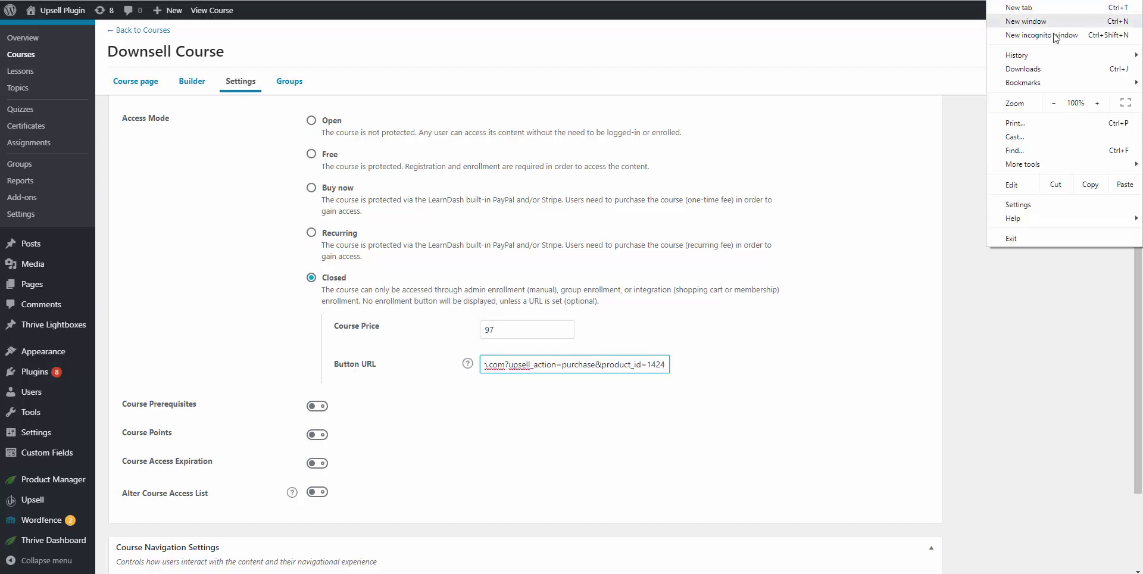
pyautogui.click(1051, 39)
pyautogui.hotkey('ctrl', 'v')
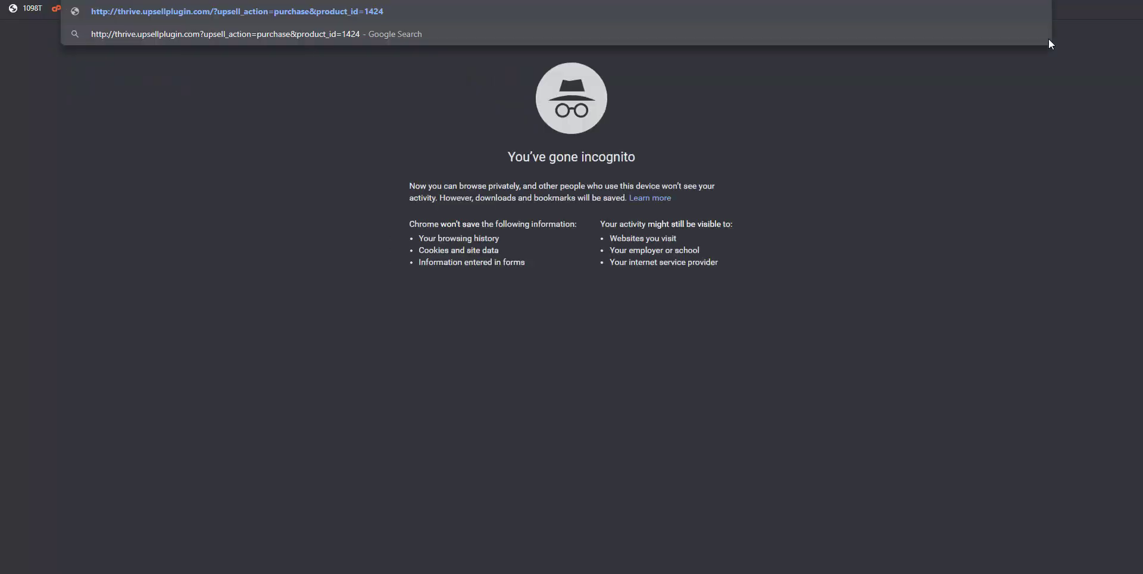
pyautogui.press('Return')
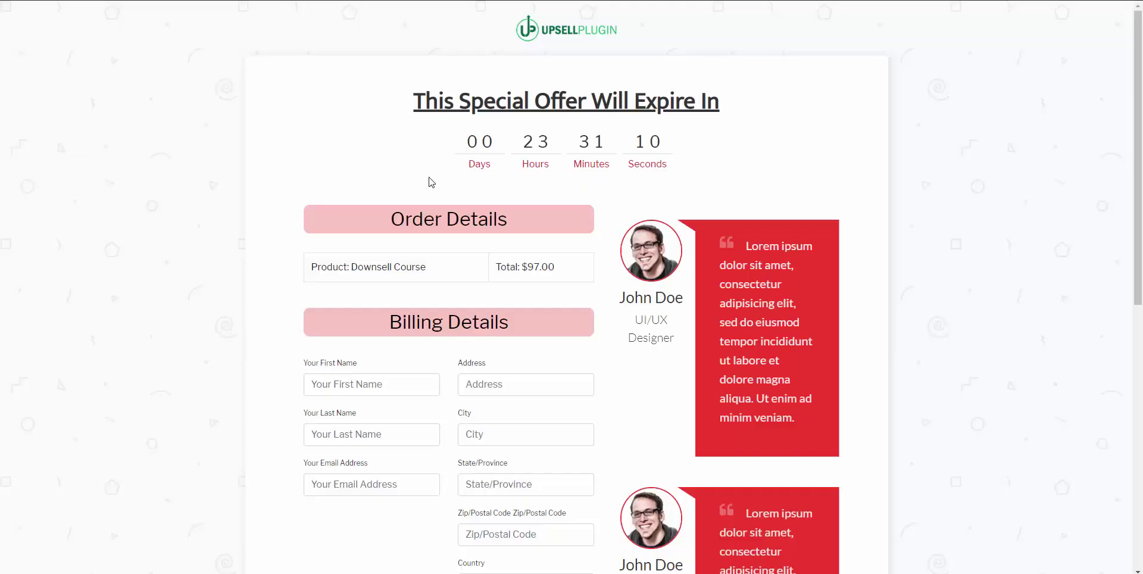